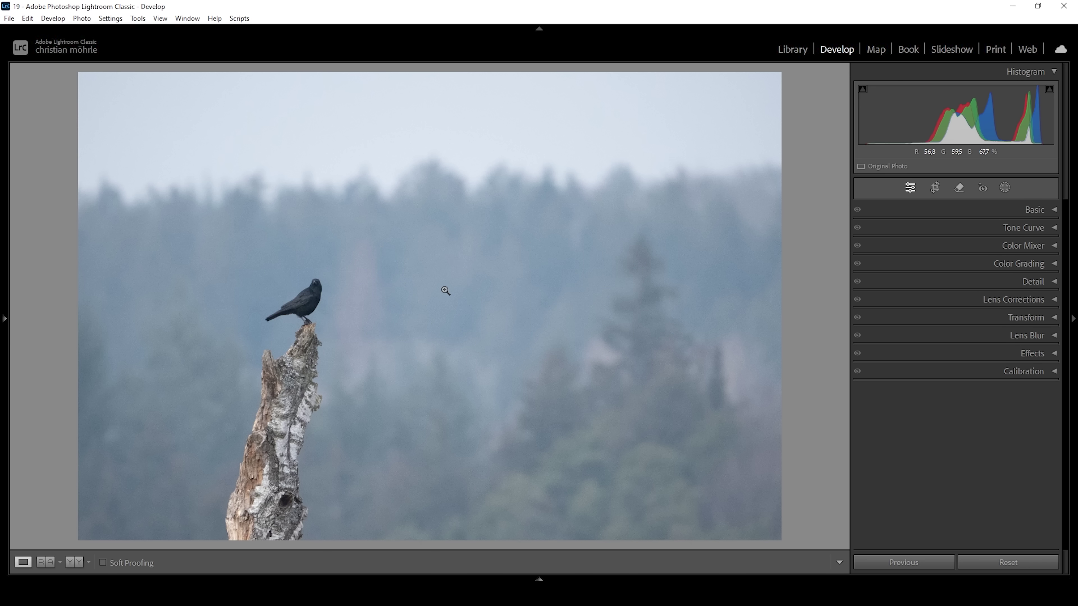
Step: Crop the photo at its original aspect ratio so the bird sits near the upper-left rule-of-thirds intersection
click(935, 189)
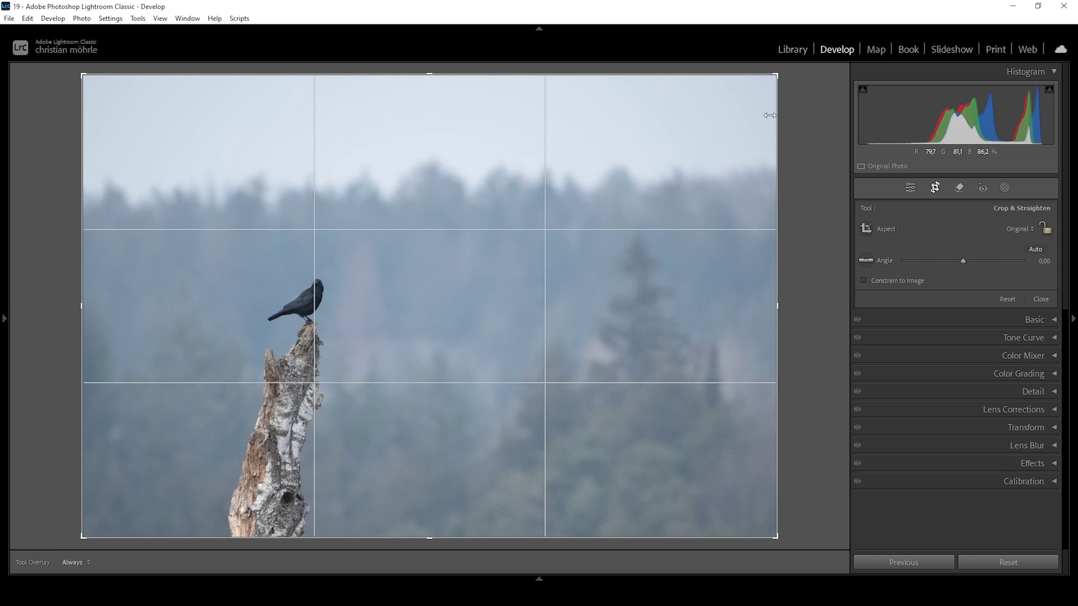
mouse_move(782, 74)
mouse_down()
mouse_move(757, 92)
mouse_move(714, 96)
mouse_up()
drag(517, 238, 488, 241)
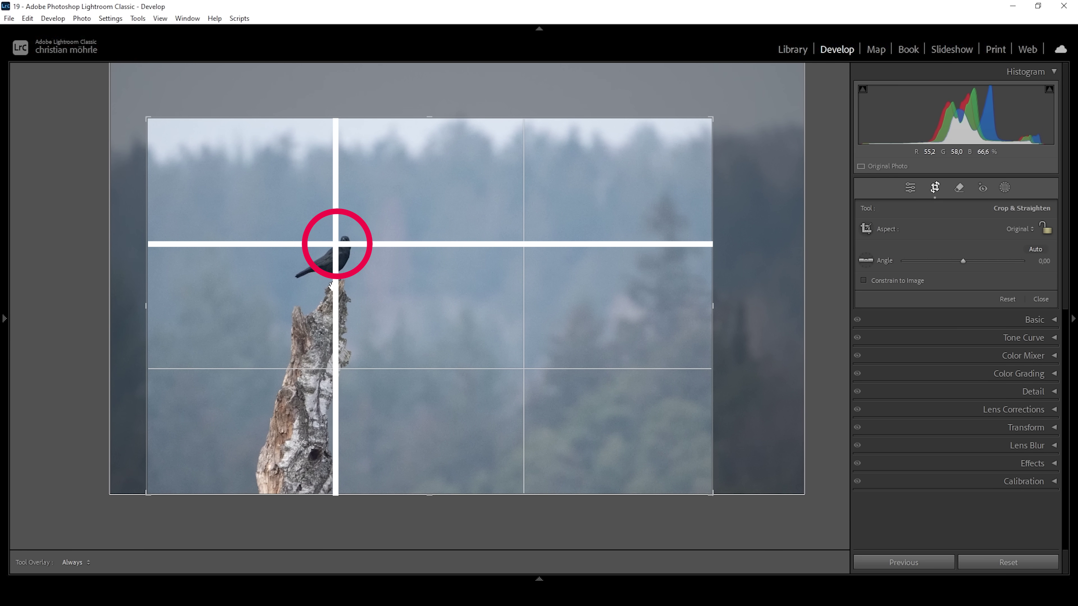
drag(695, 125, 704, 111)
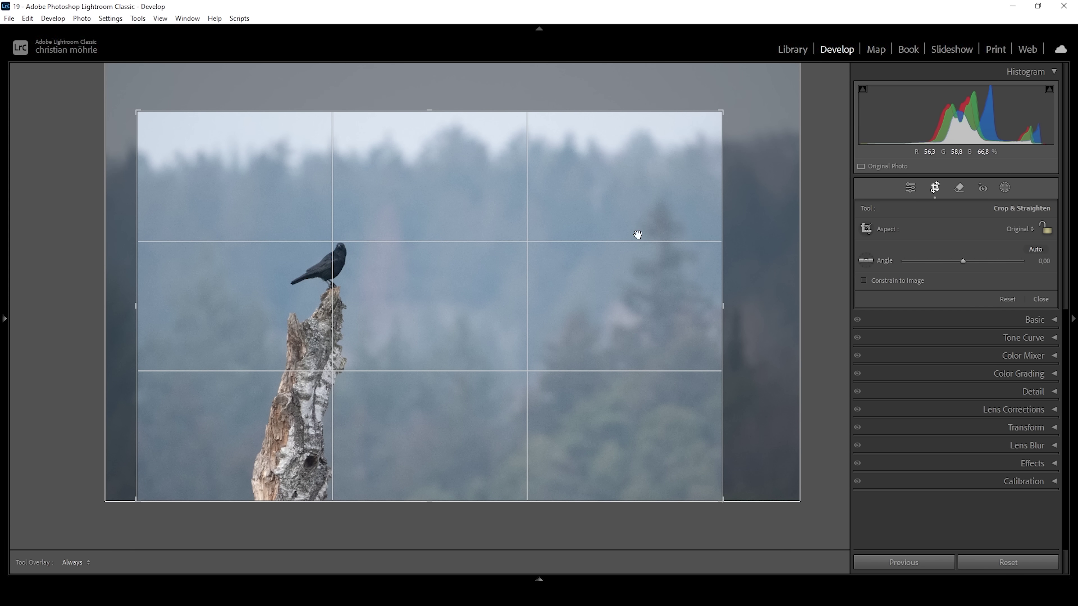
click(938, 191)
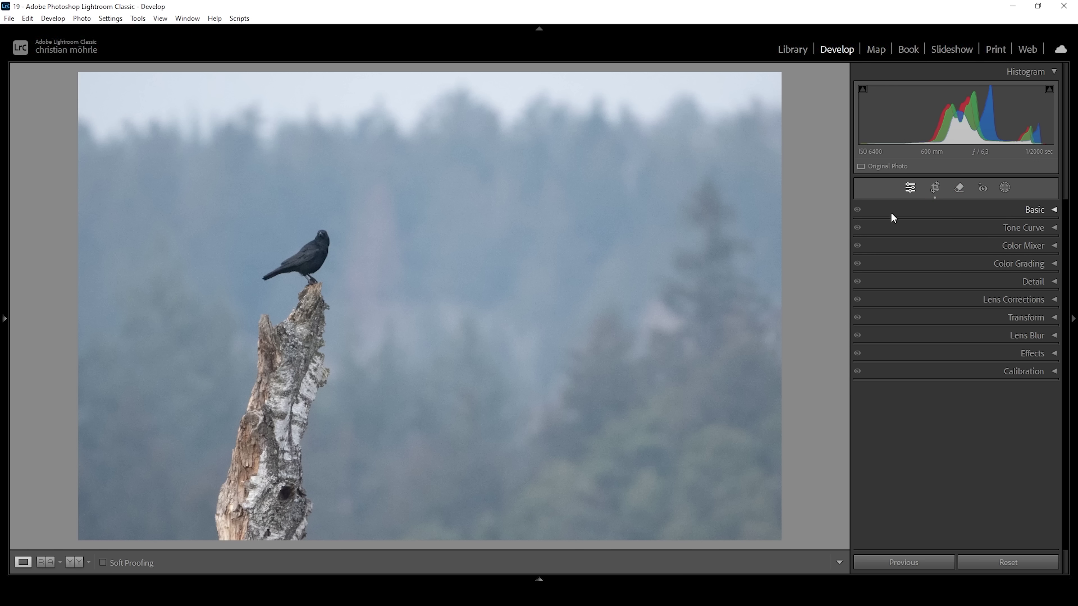
Step: Change the photo's profile to Adobe Standard
click(1006, 207)
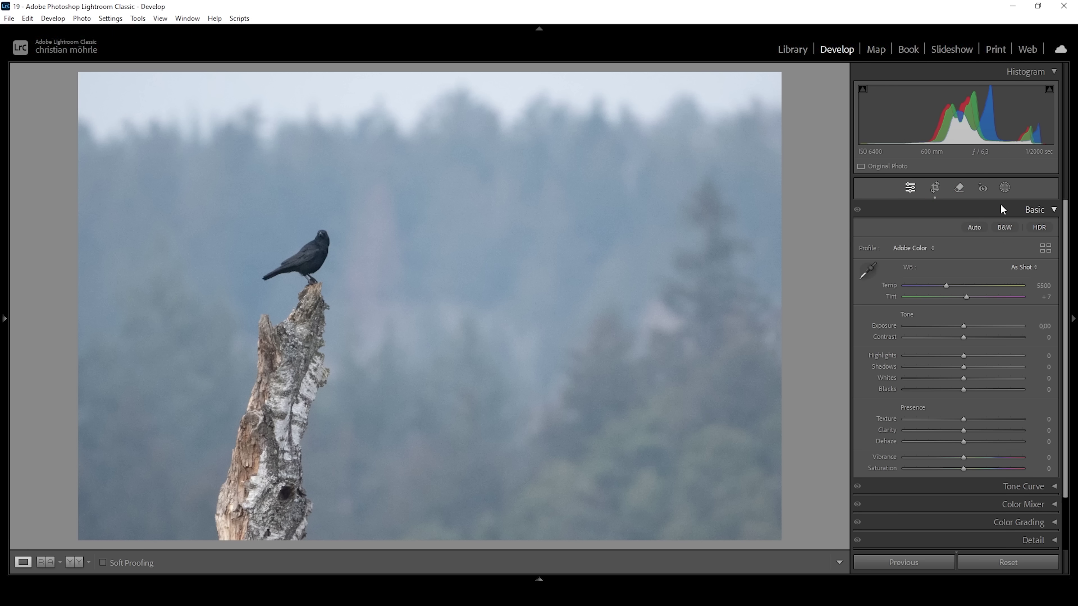
click(924, 248)
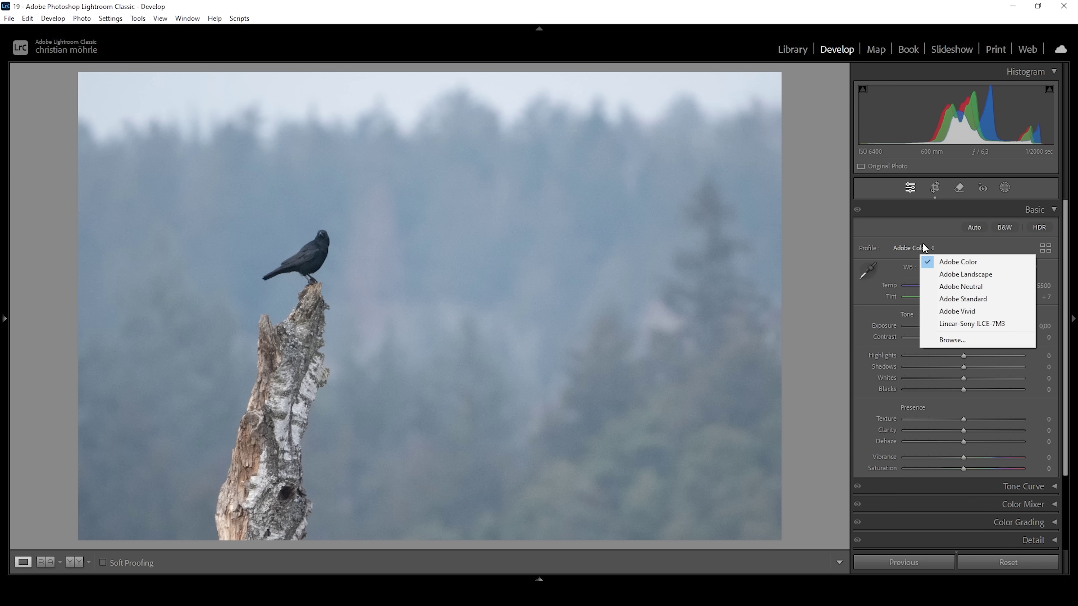
click(967, 298)
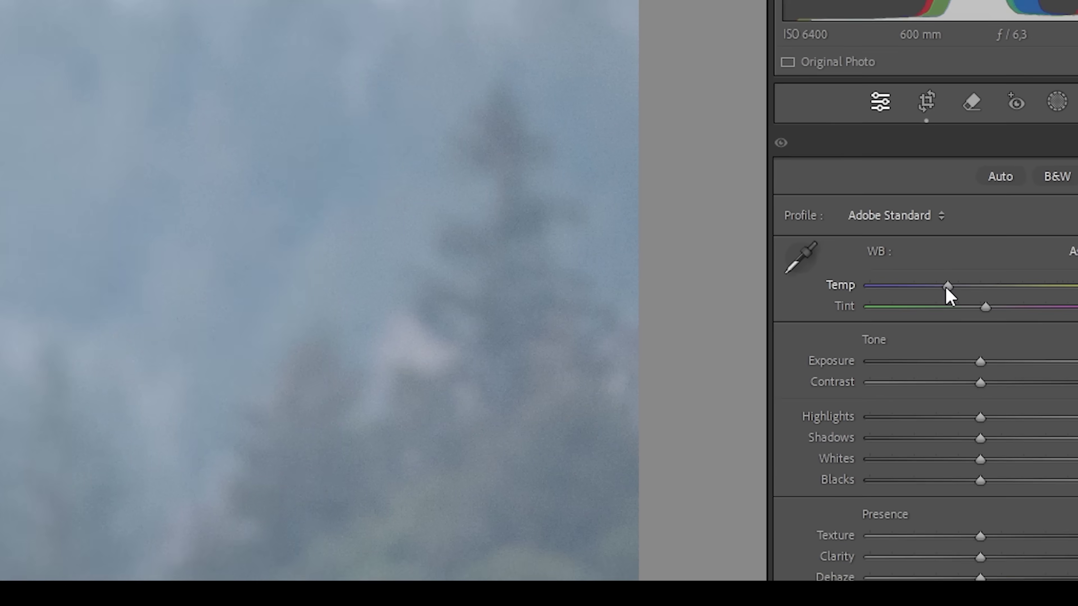
Step: Cool the white balance temperature to 4800 and lower the vibrance to -38
drag(946, 287, 935, 288)
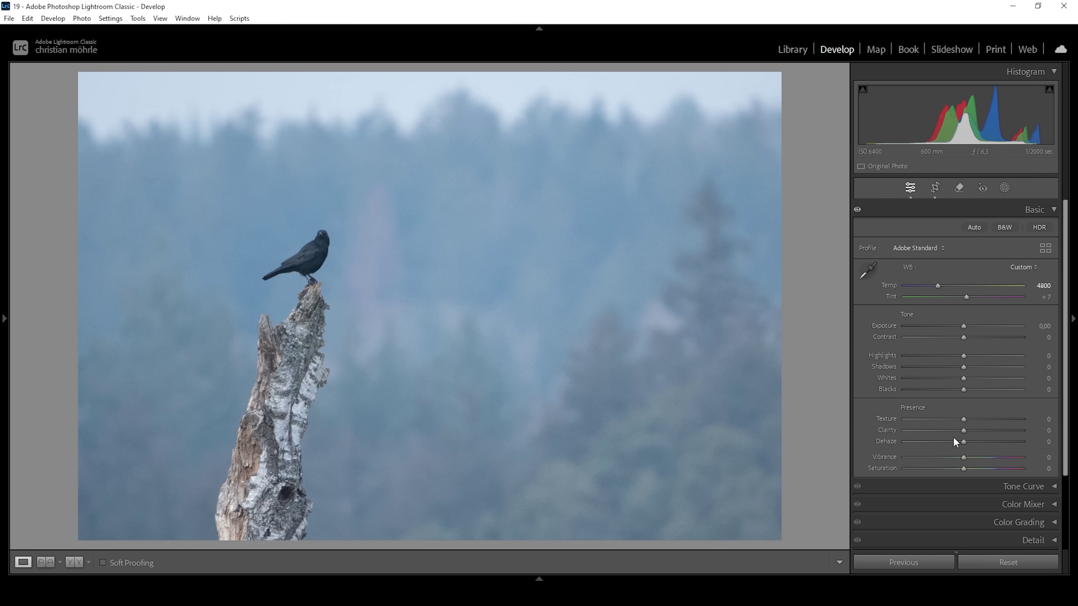
drag(963, 456, 934, 457)
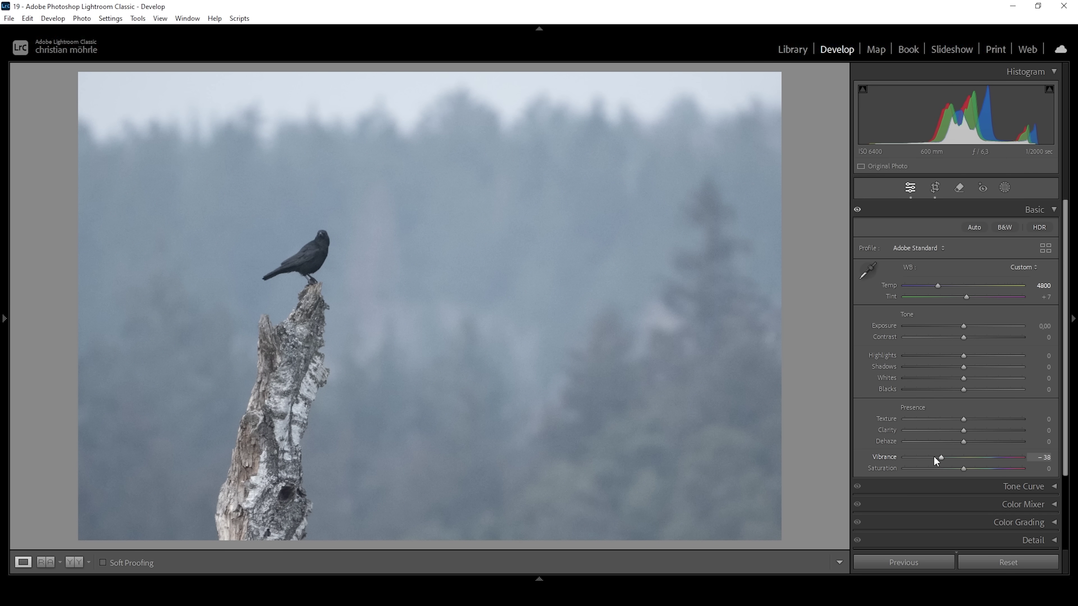
click(1054, 209)
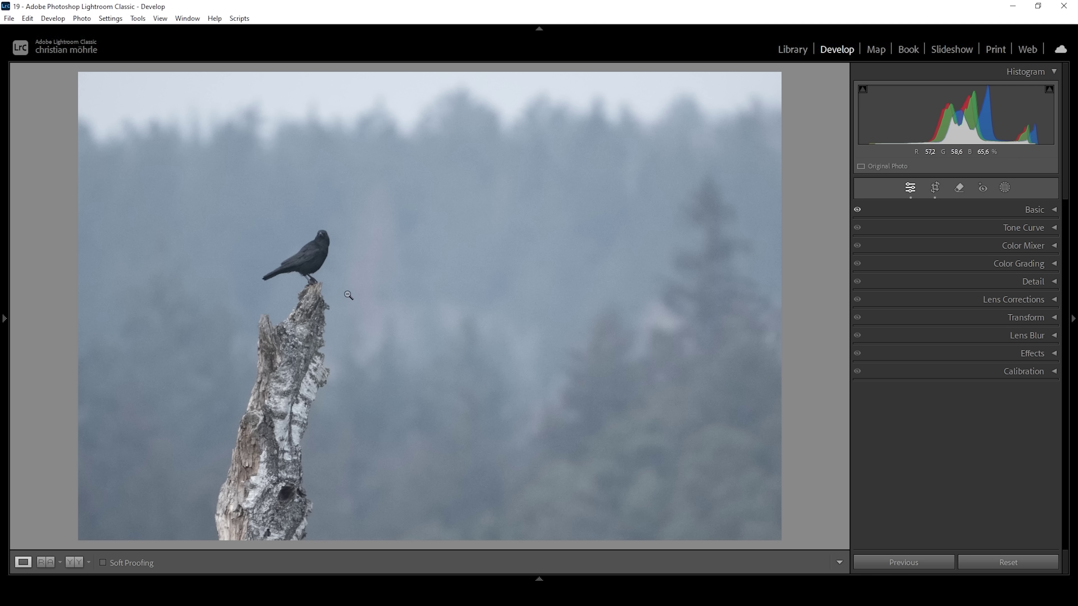
Step: Apply AI Denoise to the photo with an amount of 50
click(1040, 281)
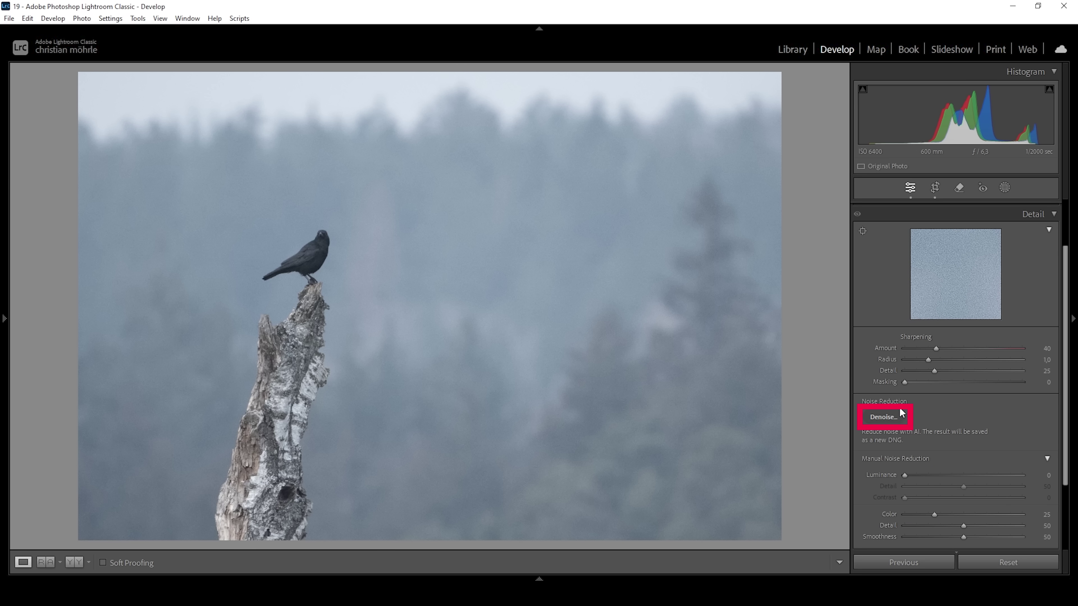
click(890, 418)
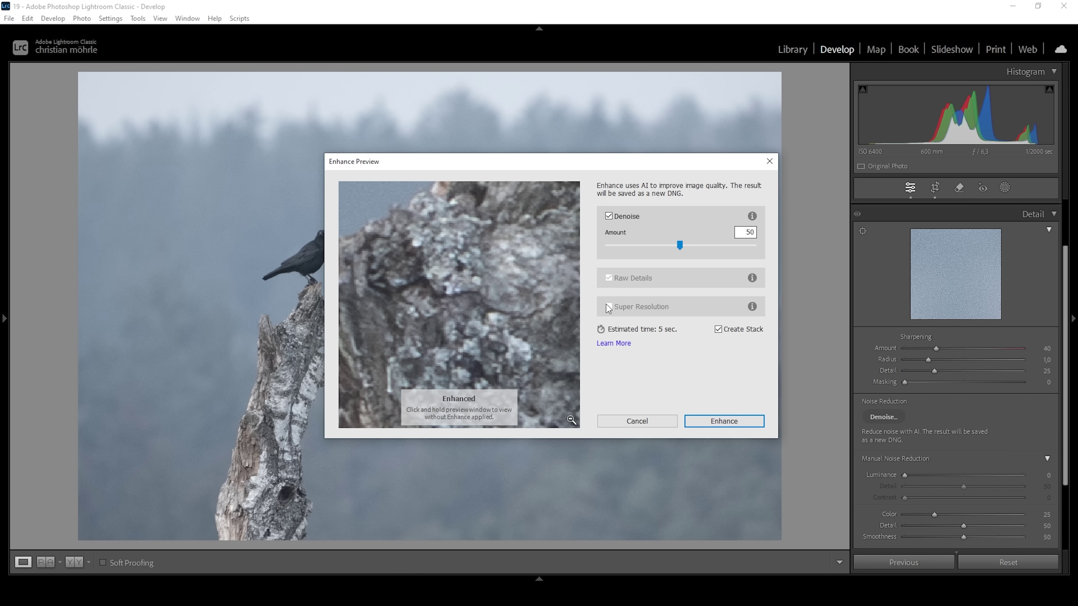
click(713, 423)
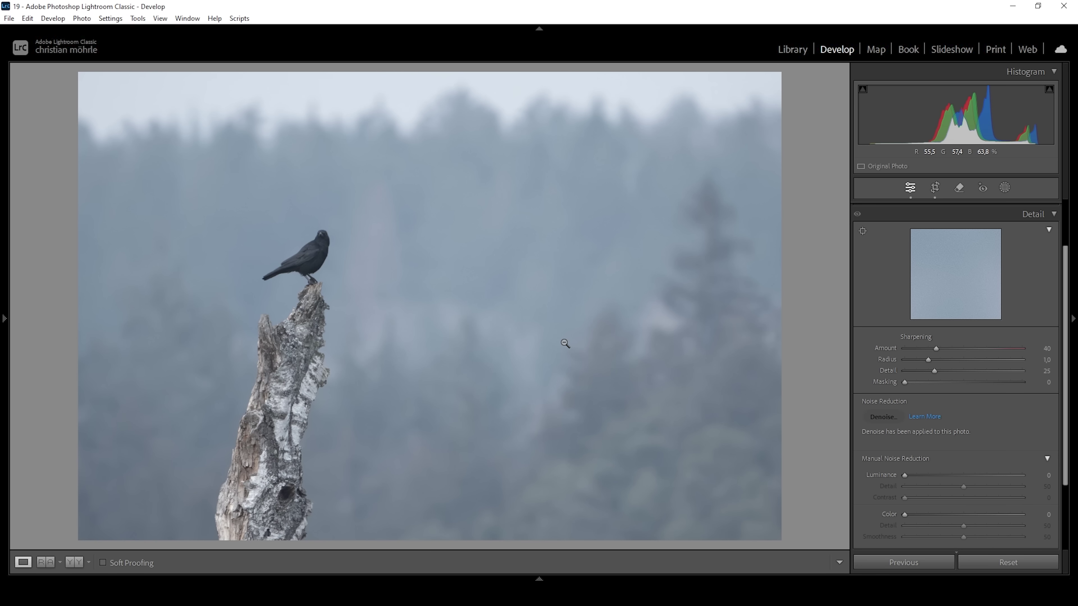
scroll(1049, 209, up, 3)
ctrl+click(1049, 209)
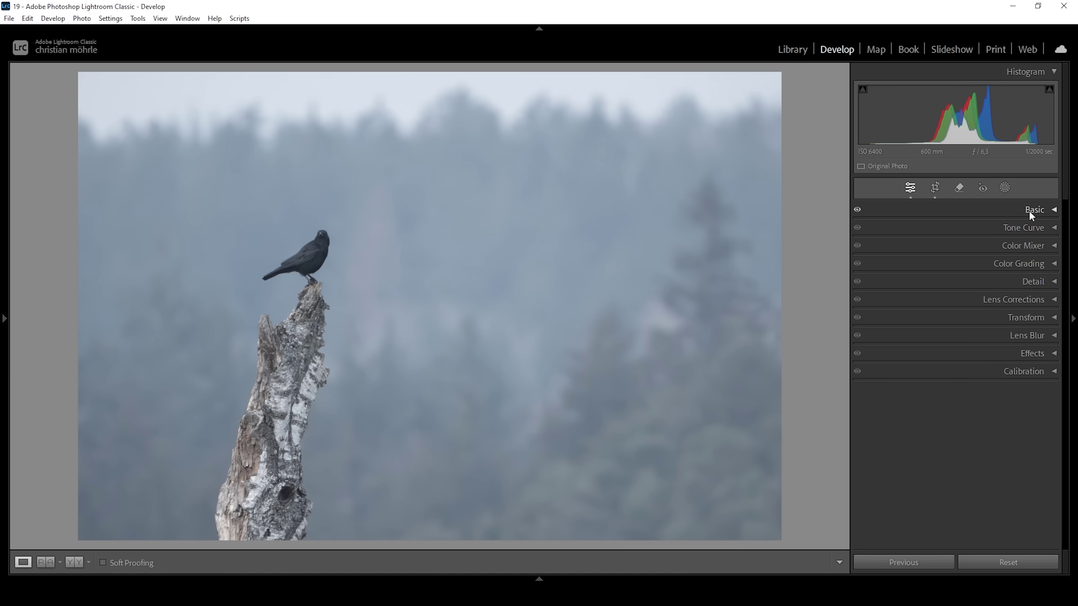
Step: Create a background mask and subtract a wide radial gradient at the photo's upper left, reaching past the bird
click(1005, 189)
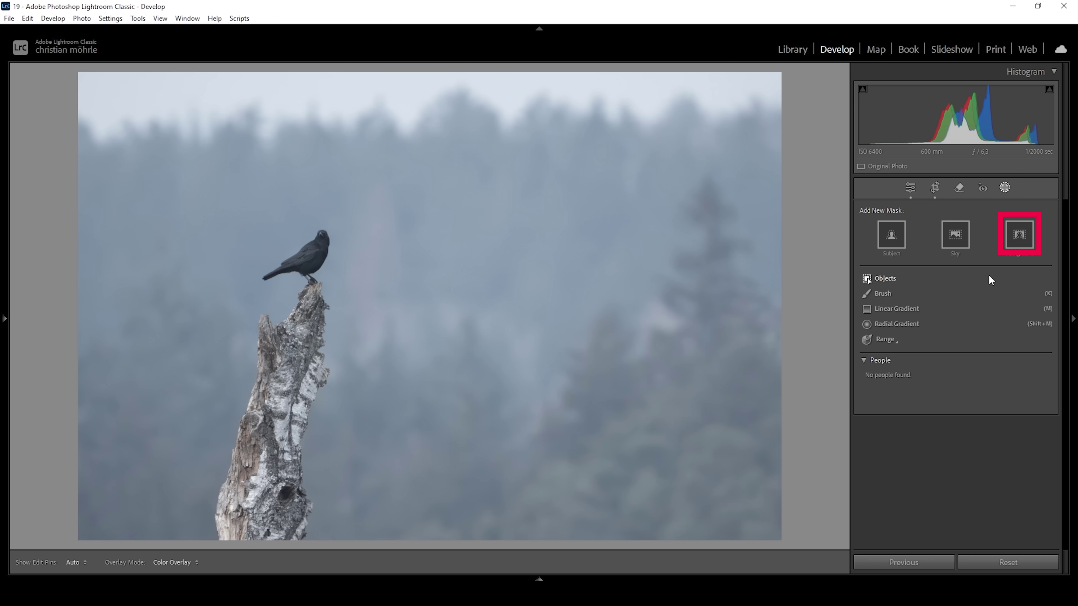
click(1019, 237)
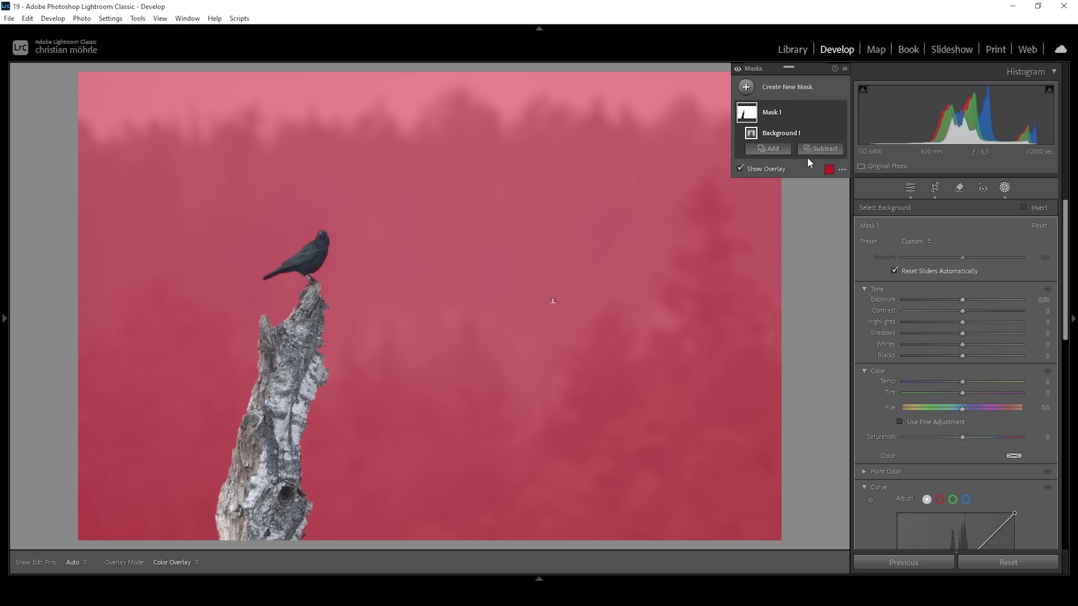
click(814, 151)
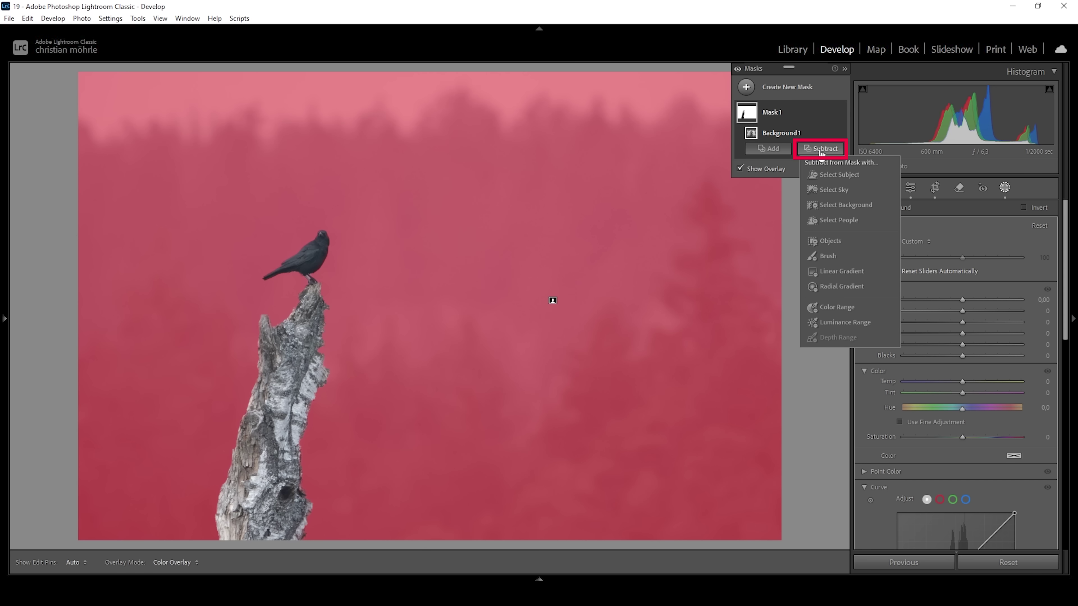
click(847, 286)
mouse_move(151, 225)
mouse_down()
mouse_move(277, 260)
mouse_move(504, 293)
mouse_move(504, 310)
mouse_move(544, 295)
mouse_move(553, 317)
mouse_move(566, 319)
mouse_move(564, 309)
mouse_up()
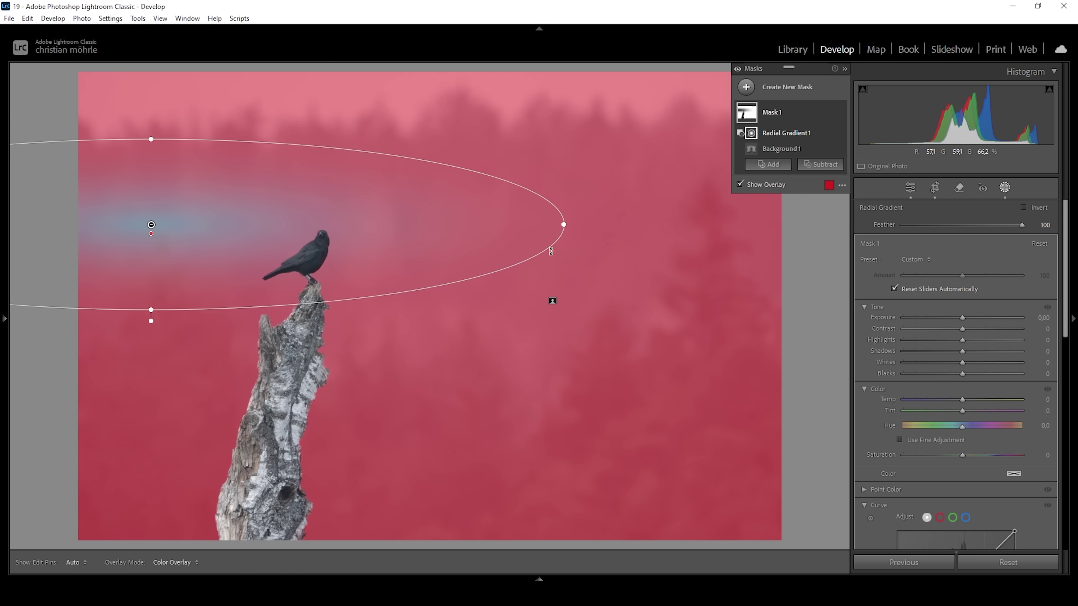
Step: Angle and enlarge the subtracted radial gradient into a diagonal beam from the upper-left corner across the bird, and set the mask's exposure to -0.50
drag(578, 224, 420, 361)
drag(151, 224, 63, 162)
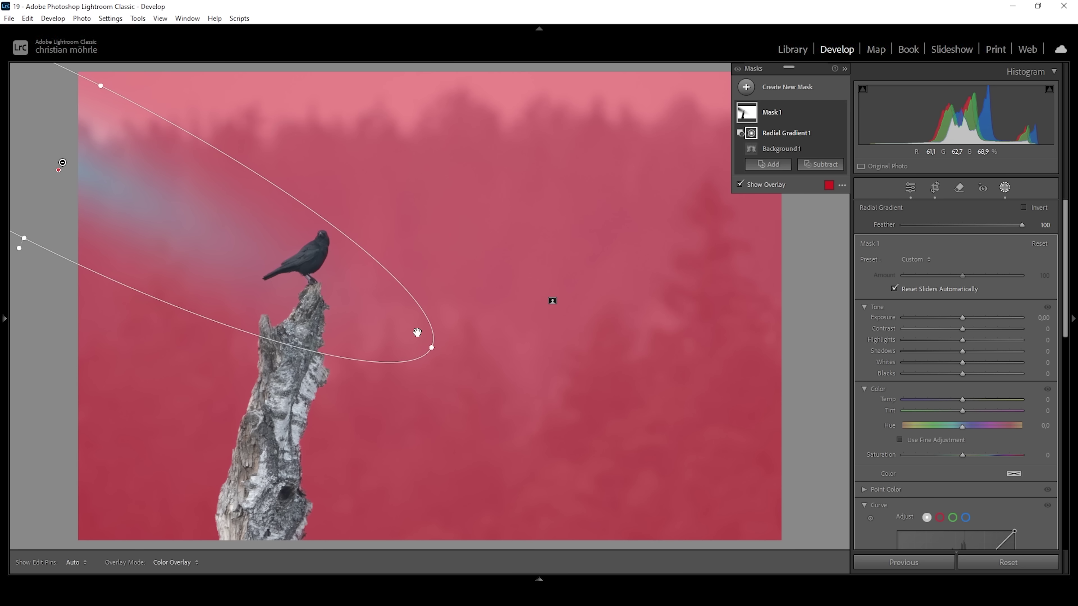
drag(432, 347, 486, 374)
drag(102, 85, 102, 72)
drag(63, 162, 64, 164)
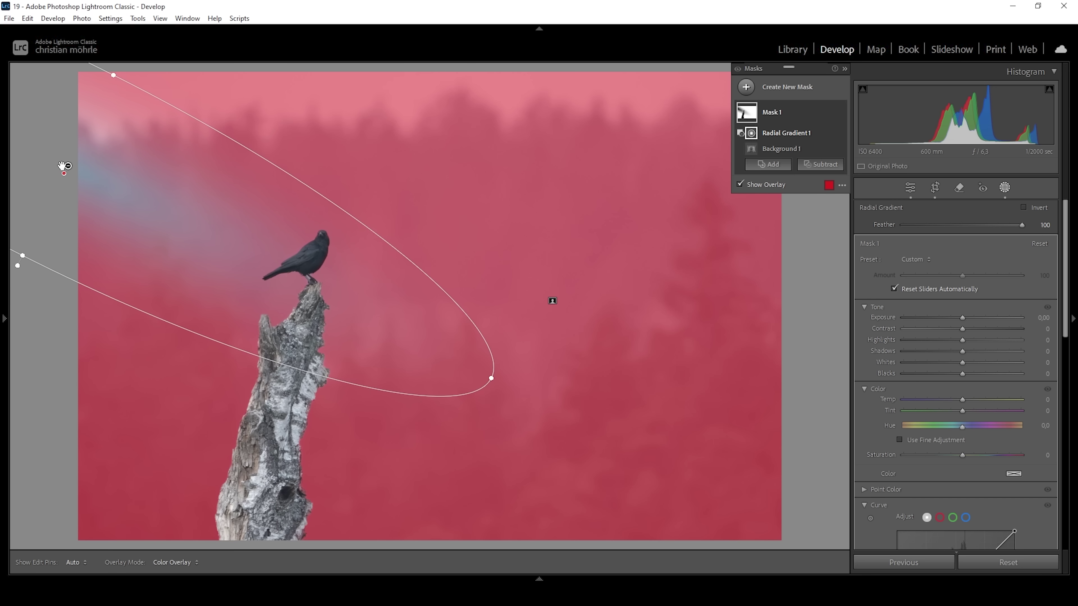
drag(23, 255, 20, 260)
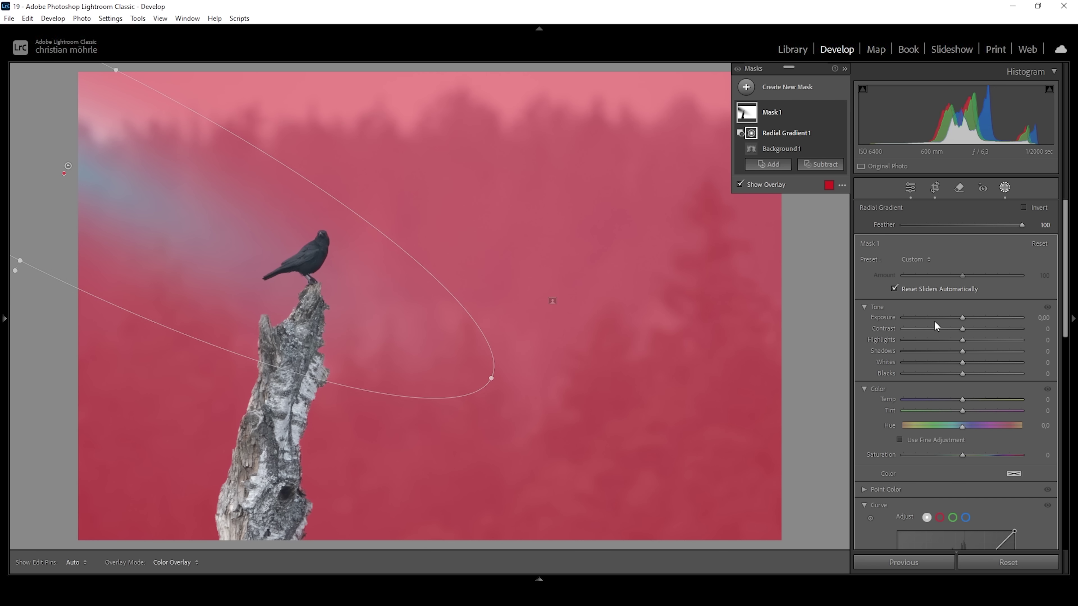
drag(961, 319, 955, 318)
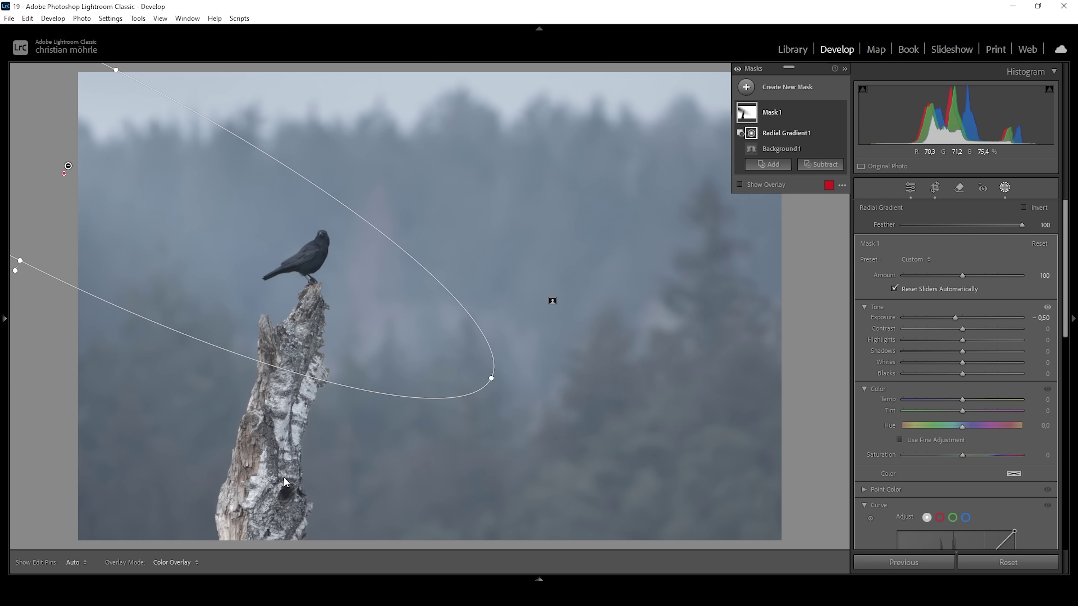
Step: Add a horizontal linear gradient to Mask 1 that fades upward over the lower part of the tree trunk
click(772, 112)
click(772, 112)
click(770, 164)
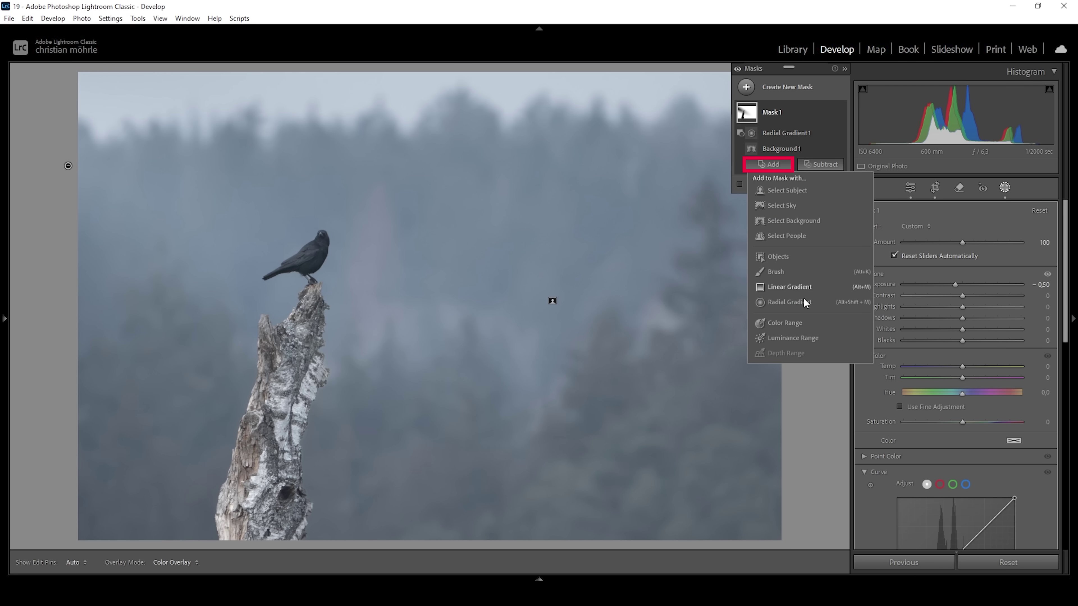
click(805, 288)
mouse_move(338, 522)
mouse_down()
mouse_move(363, 398)
mouse_move(343, 503)
mouse_up()
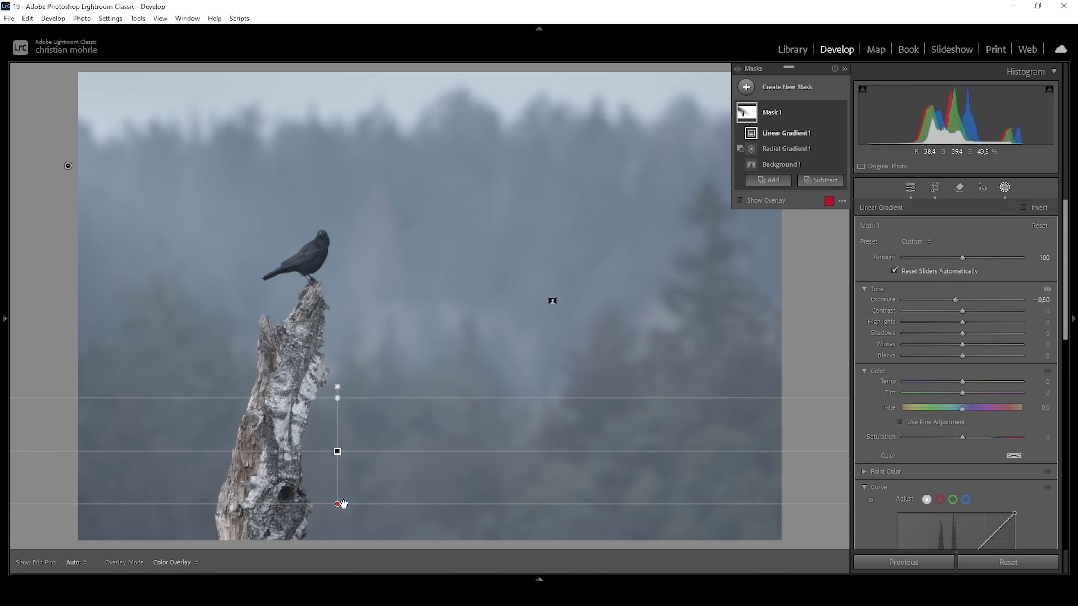
click(739, 200)
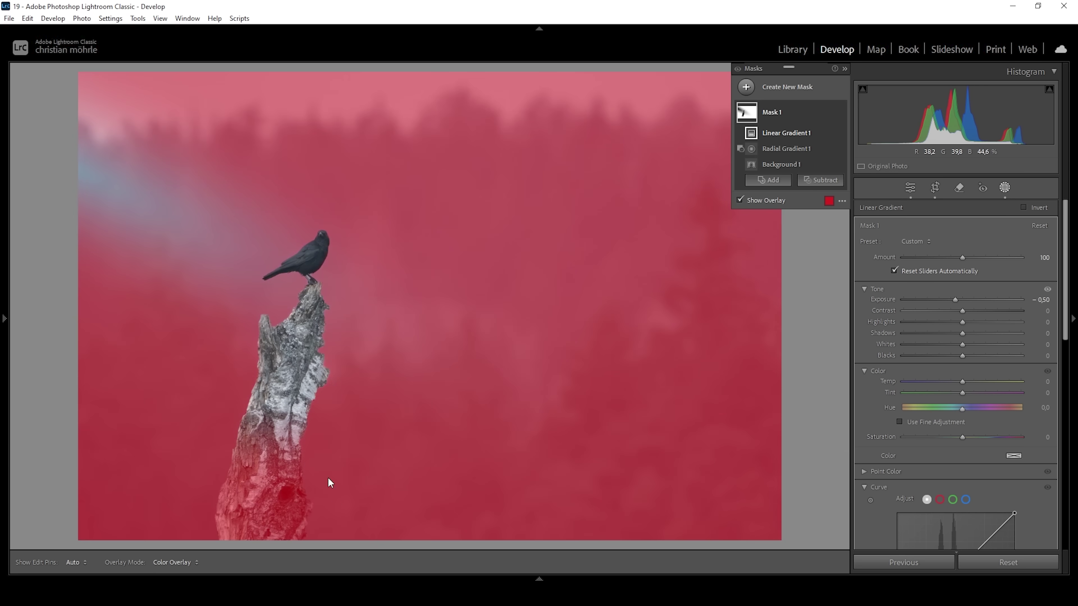
drag(338, 504, 337, 529)
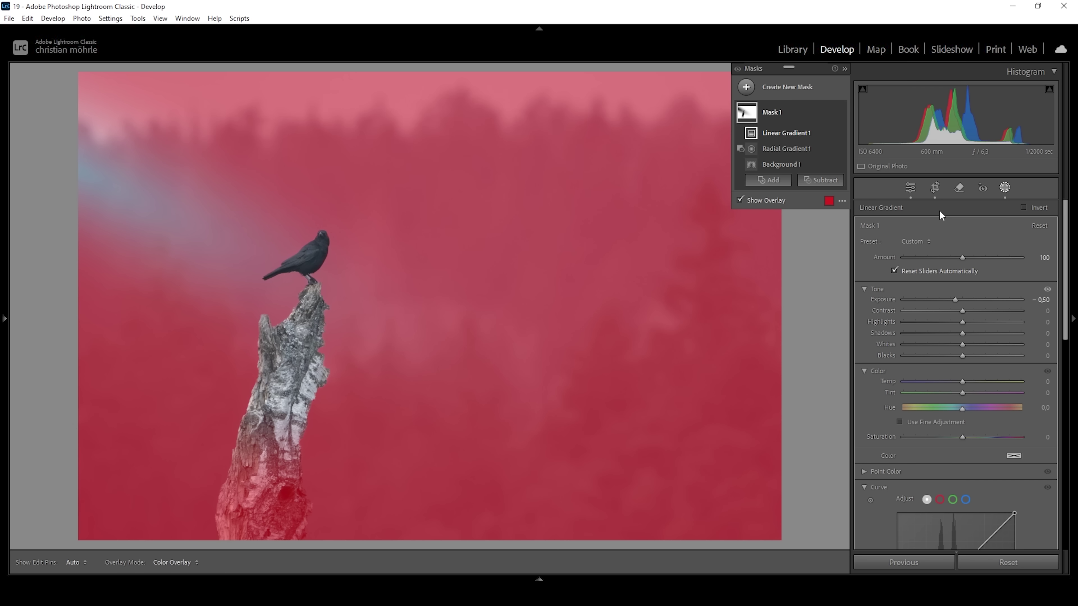
Step: Create a new linear gradient mask running diagonally from the lower-right background and fading out just beyond the bird
click(777, 87)
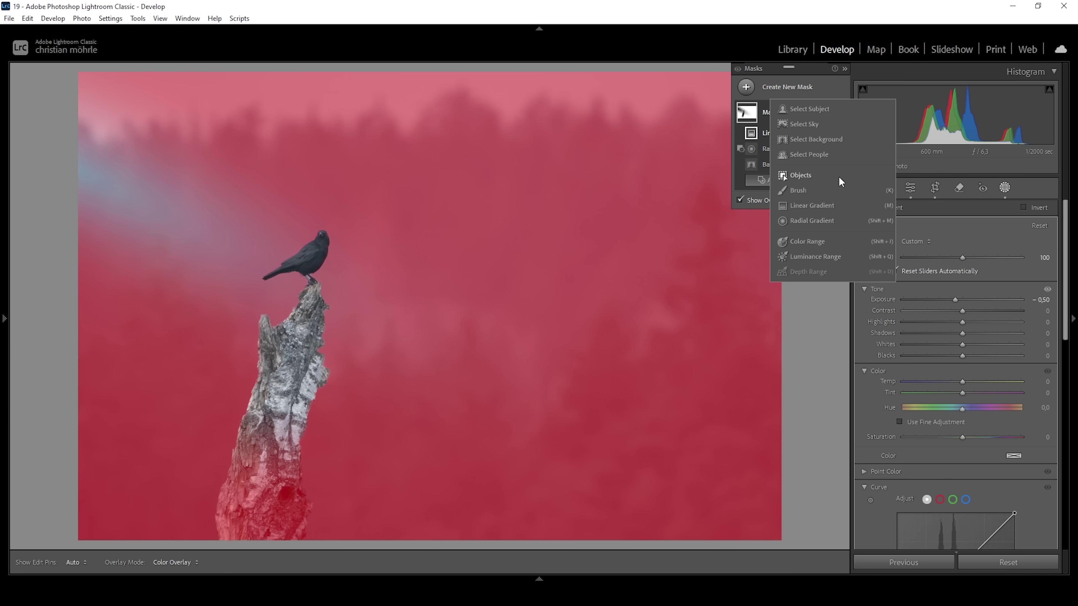
click(818, 205)
drag(550, 412, 243, 226)
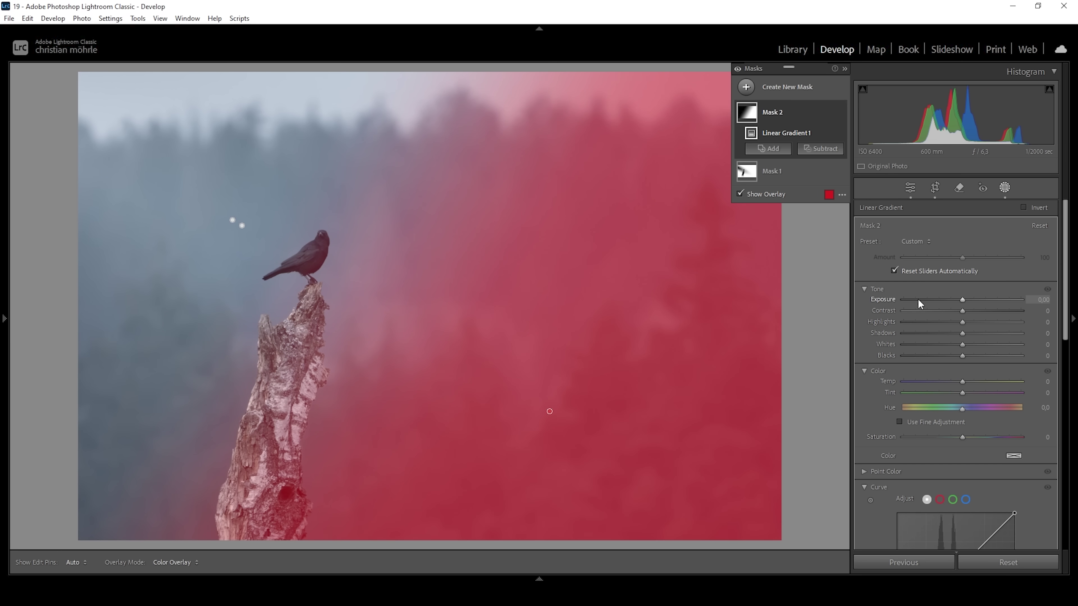
Step: Darken and cool the diagonal gradient mask with exposure -0.95, temperature -11 and saturation -19
click(962, 300)
drag(961, 299, 947, 300)
drag(960, 381, 955, 382)
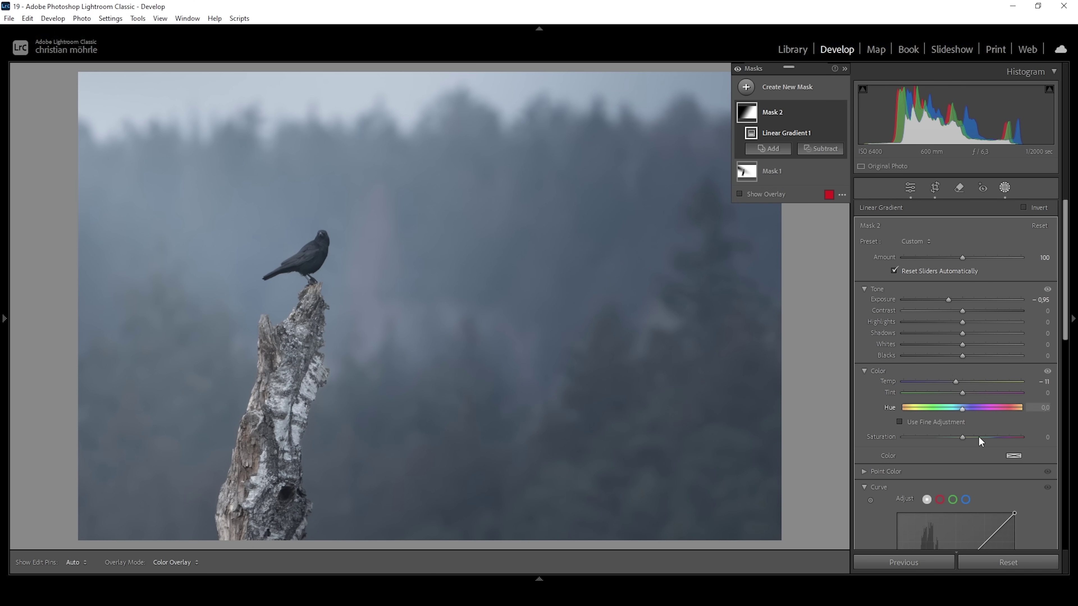
drag(962, 440, 951, 441)
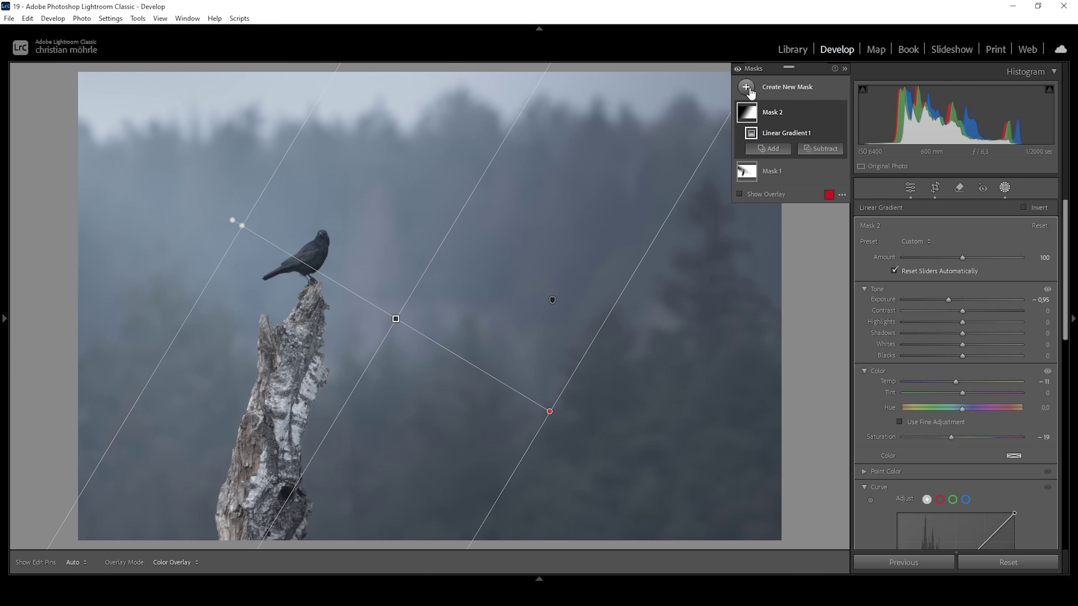
Step: Create a slightly tilted linear gradient mask rising from the photo's bottom edge and fading out at the bird's feet
click(780, 87)
click(798, 204)
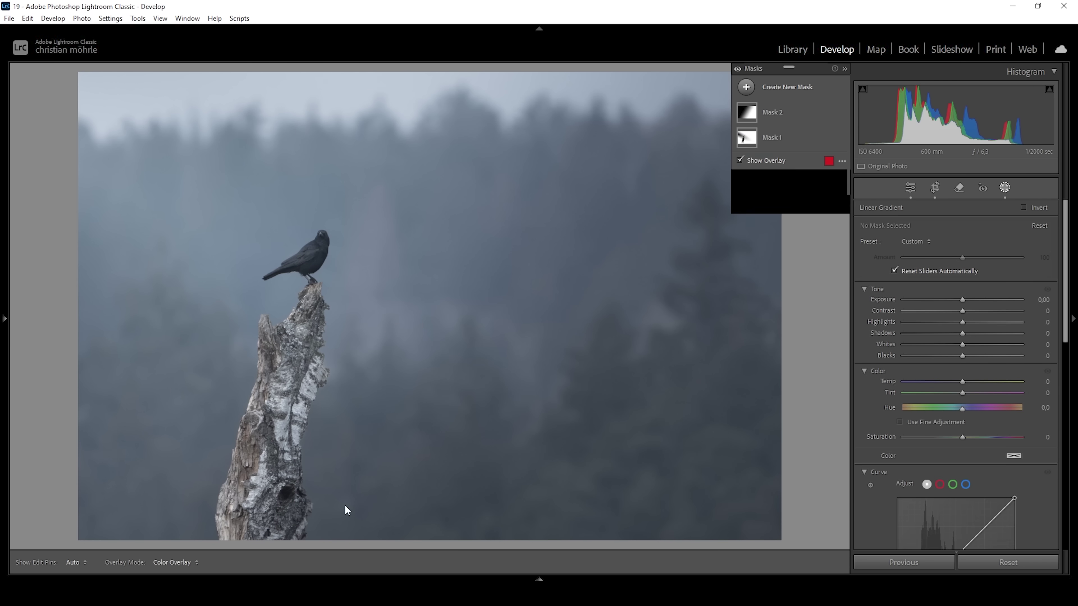
drag(421, 534, 388, 270)
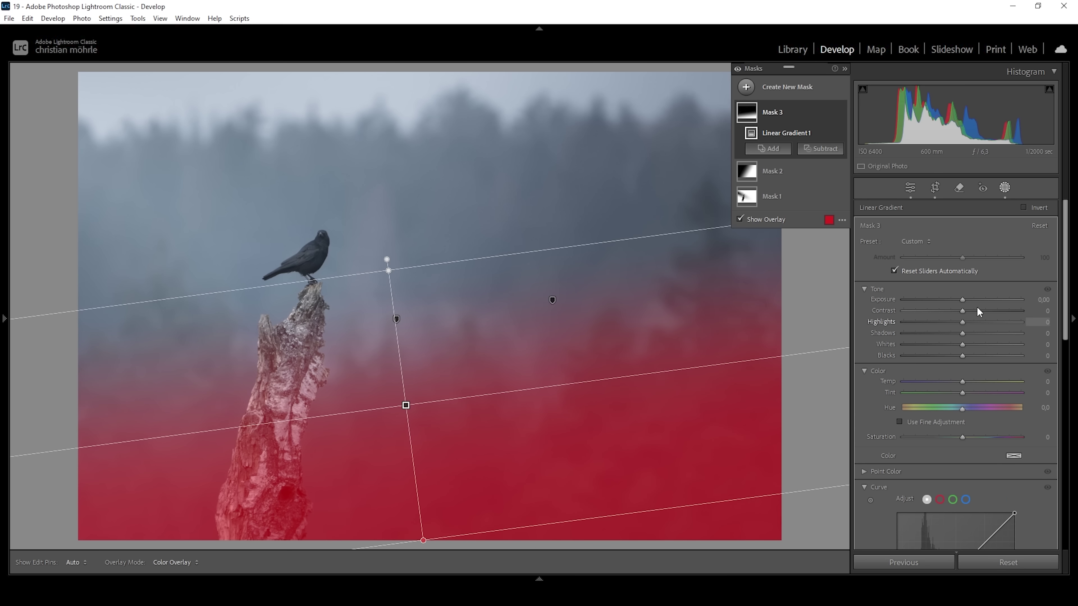
Step: Set the exposure of the bottom gradient mask to -1.15
drag(961, 298, 945, 297)
click(1041, 300)
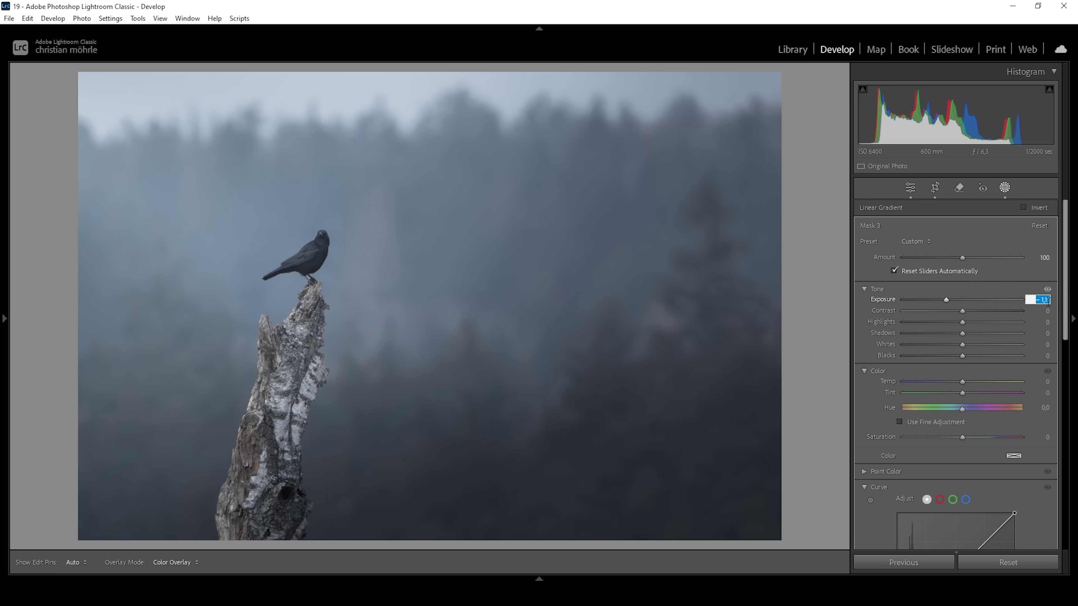
text(5)
key(Return)
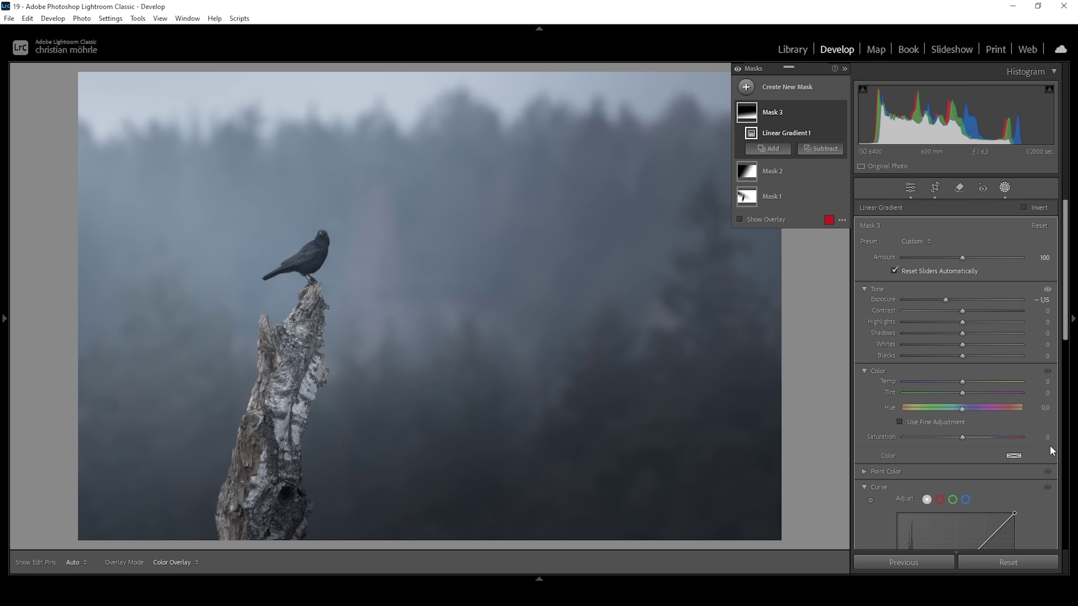
Step: Create a linear gradient mask running diagonally from the photo's lower-left corner and fading out at the bird
click(745, 87)
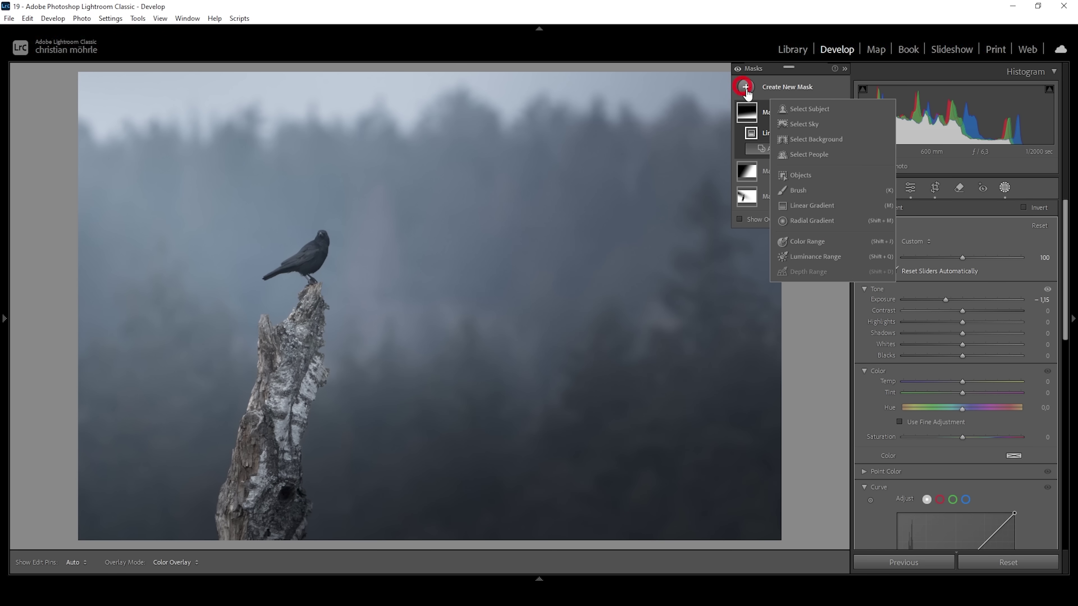
click(797, 206)
drag(132, 494, 285, 235)
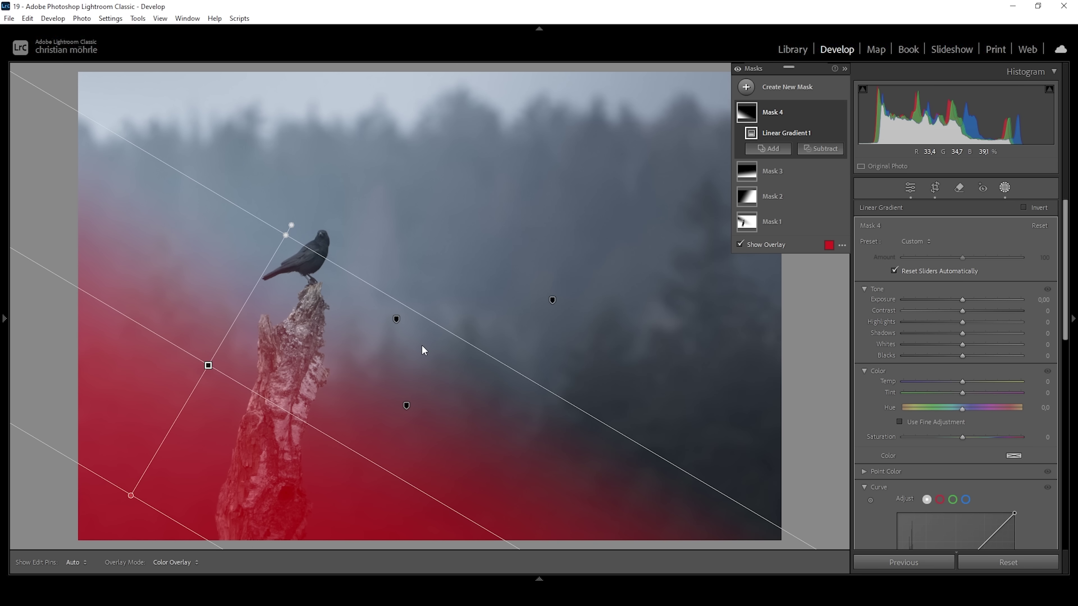
Step: Intersect the lower-left gradient mask with the background selection and set its exposure to -1.10
right_click(830, 115)
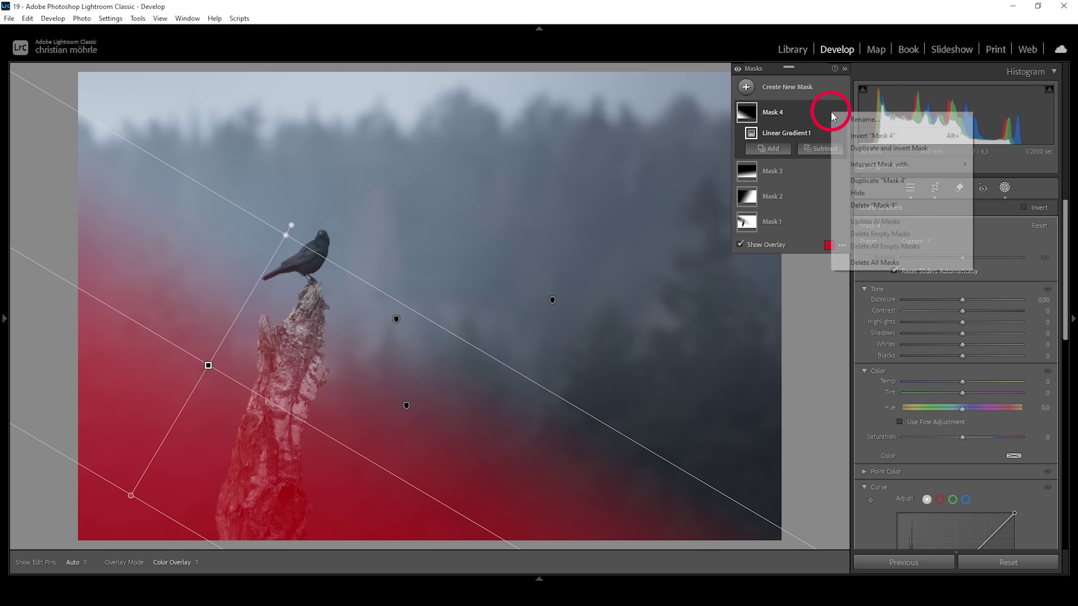
mouse_move(880, 170)
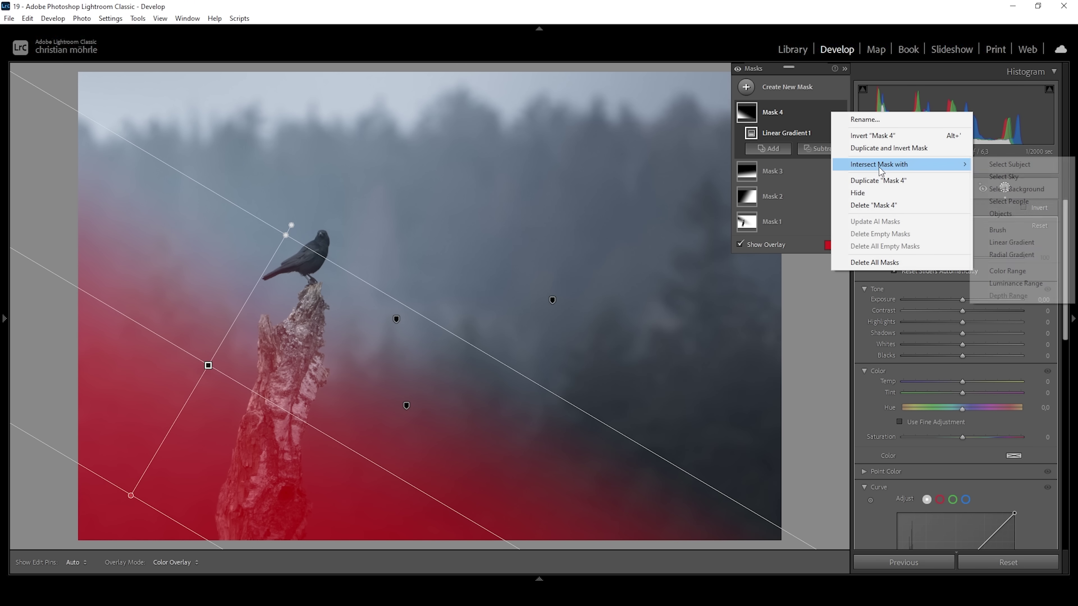
click(1019, 192)
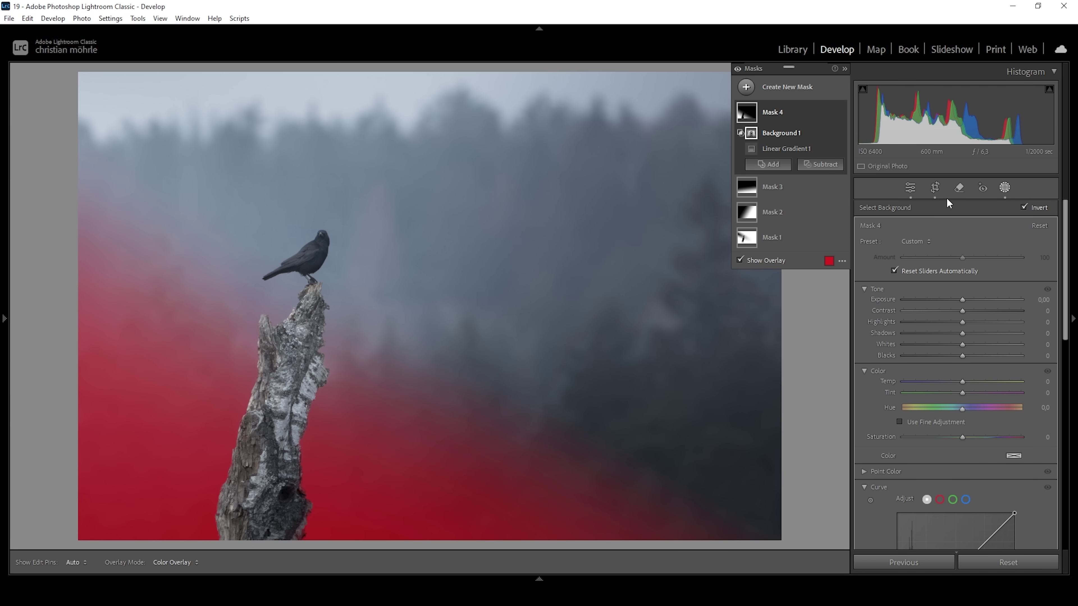
drag(957, 300, 946, 299)
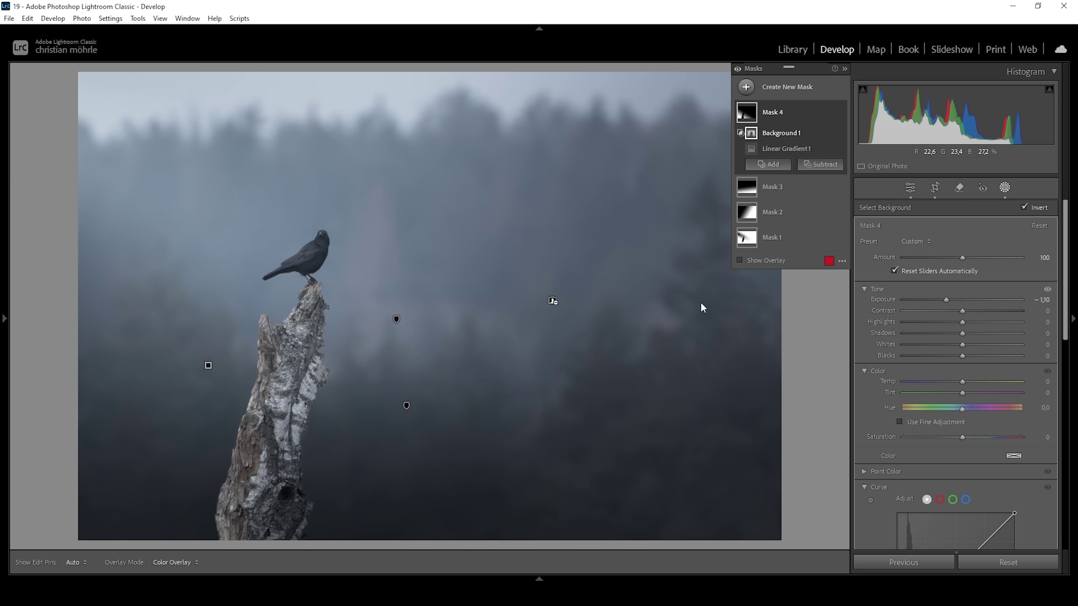
Step: Create a slightly tilted linear gradient mask over the photo's right side, fading out before the bird, and subtract the sky from it
click(746, 87)
click(812, 207)
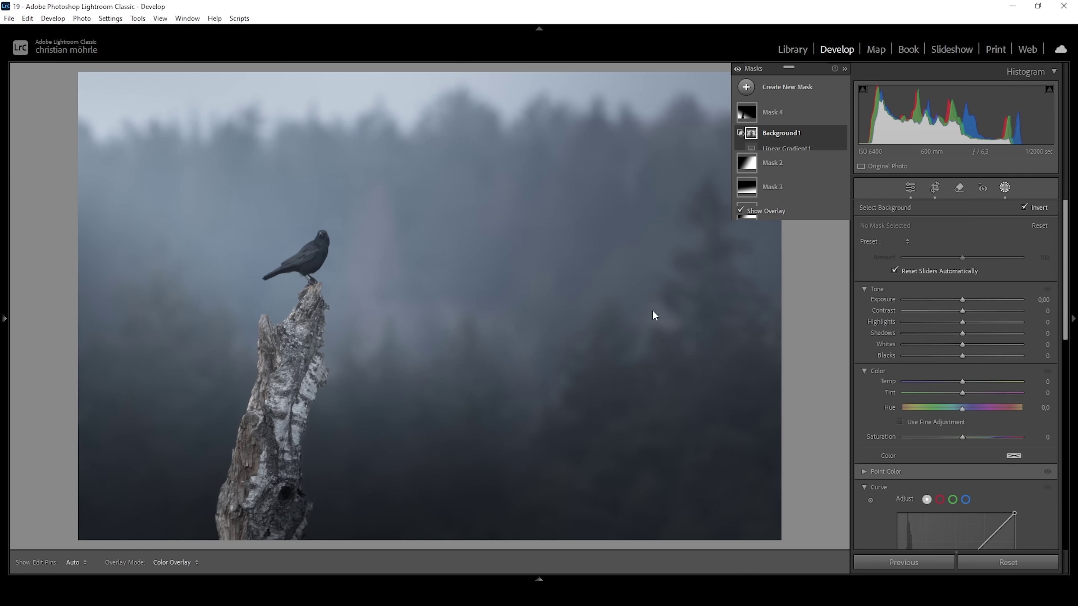
drag(397, 260, 679, 333)
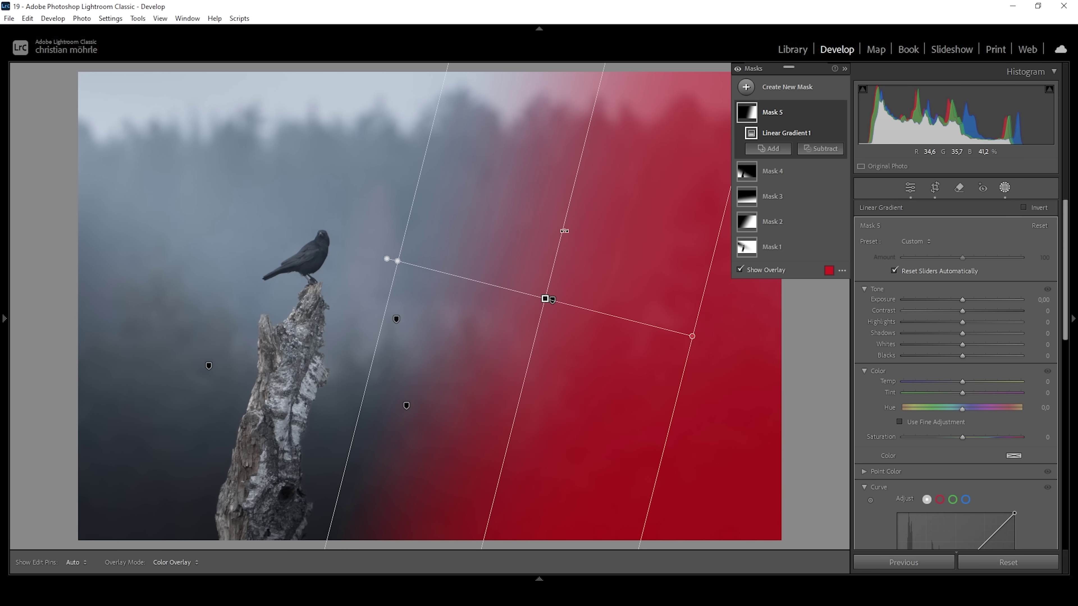
click(819, 149)
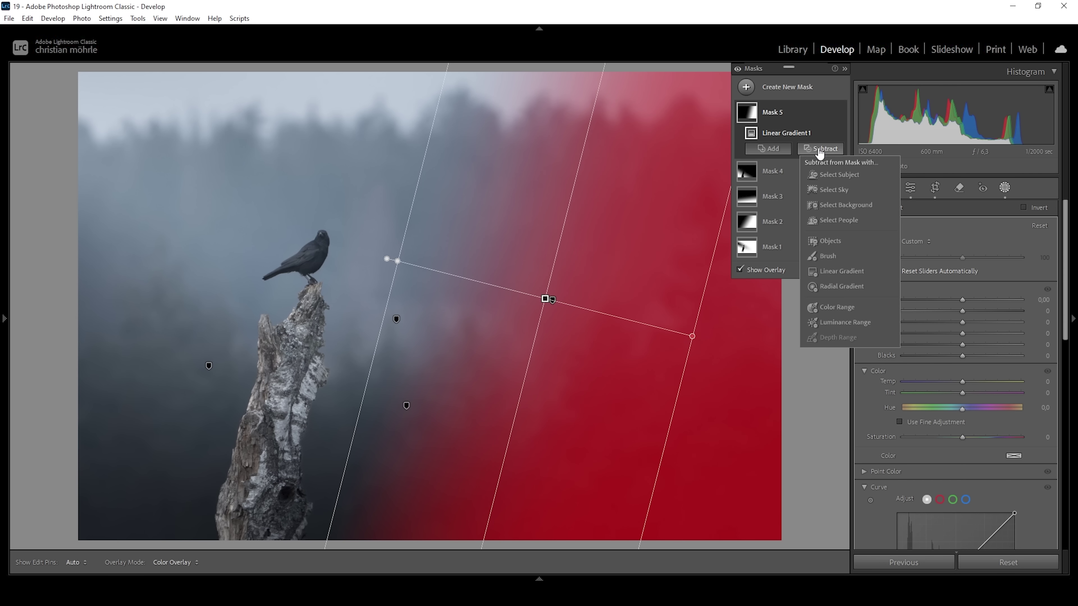
click(821, 189)
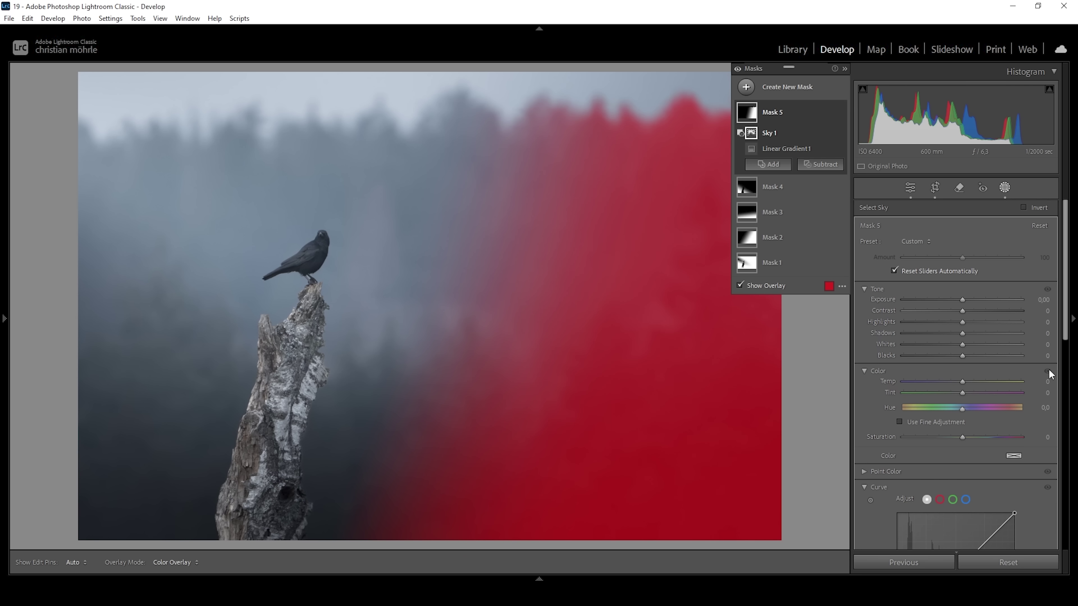
Step: Darken and cool the right-side gradient mask with exposure -1.10 and temperature -10
click(964, 301)
drag(963, 300, 944, 300)
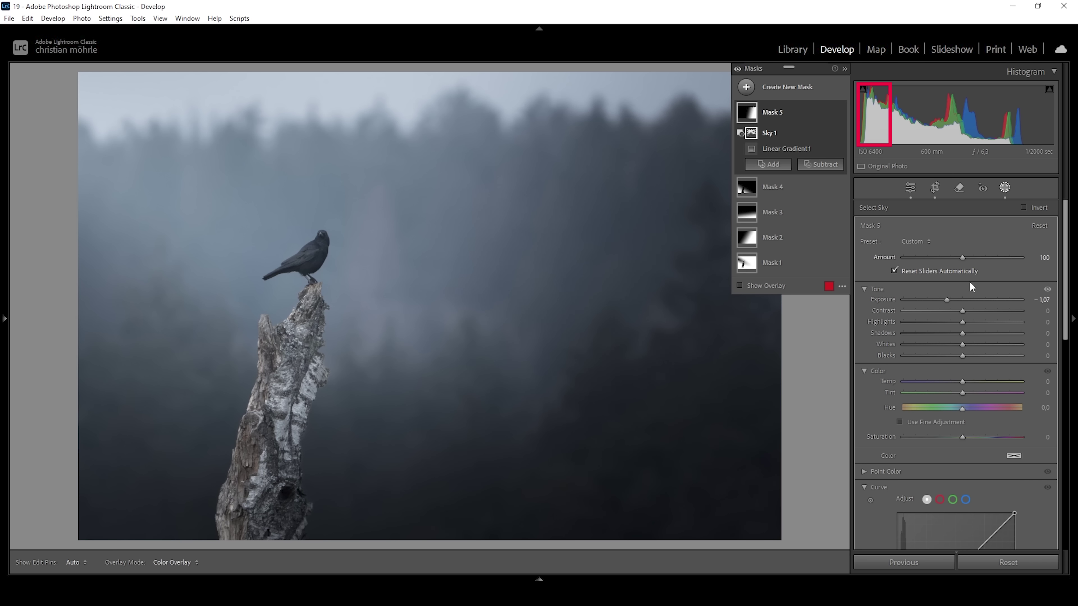
drag(946, 299, 946, 299)
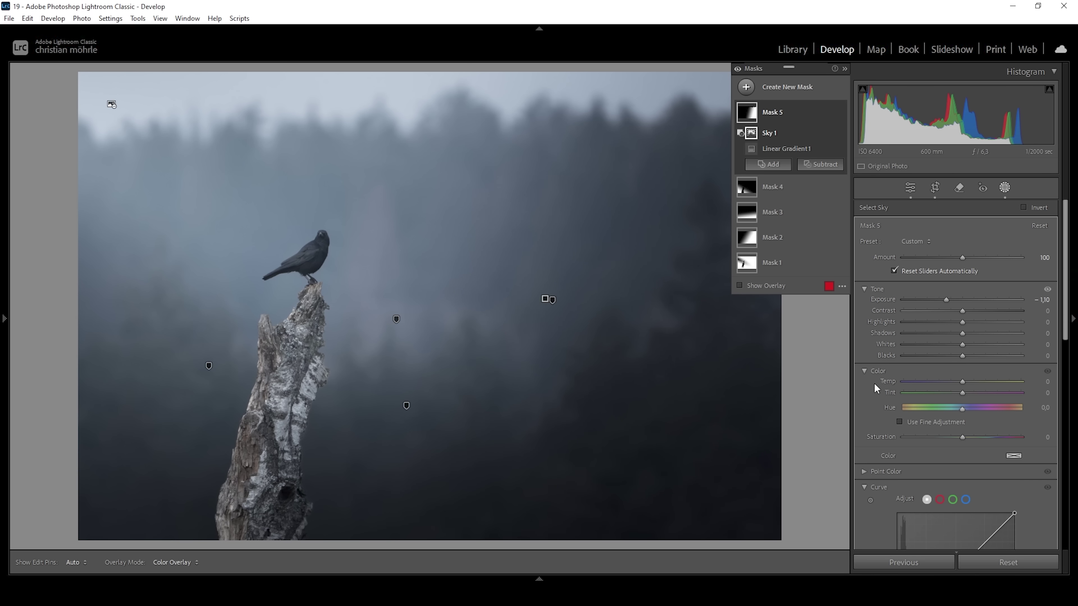
drag(962, 383, 954, 381)
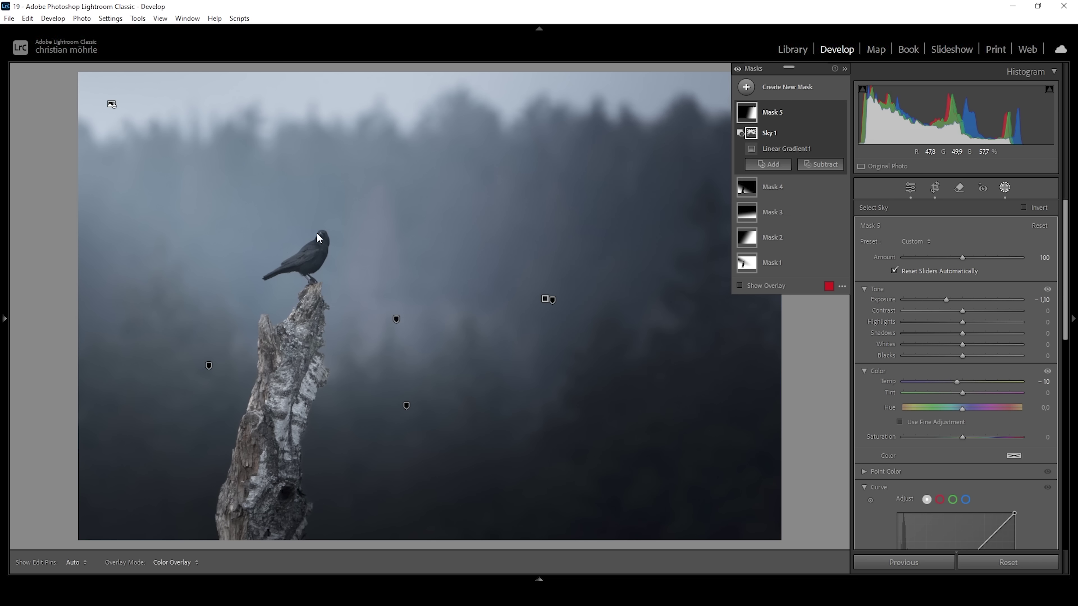
Step: Create a tall tilted radial gradient mask centred on the photo's upper-left edge, stretching diagonally down past the bird like a light beam
click(745, 86)
click(794, 194)
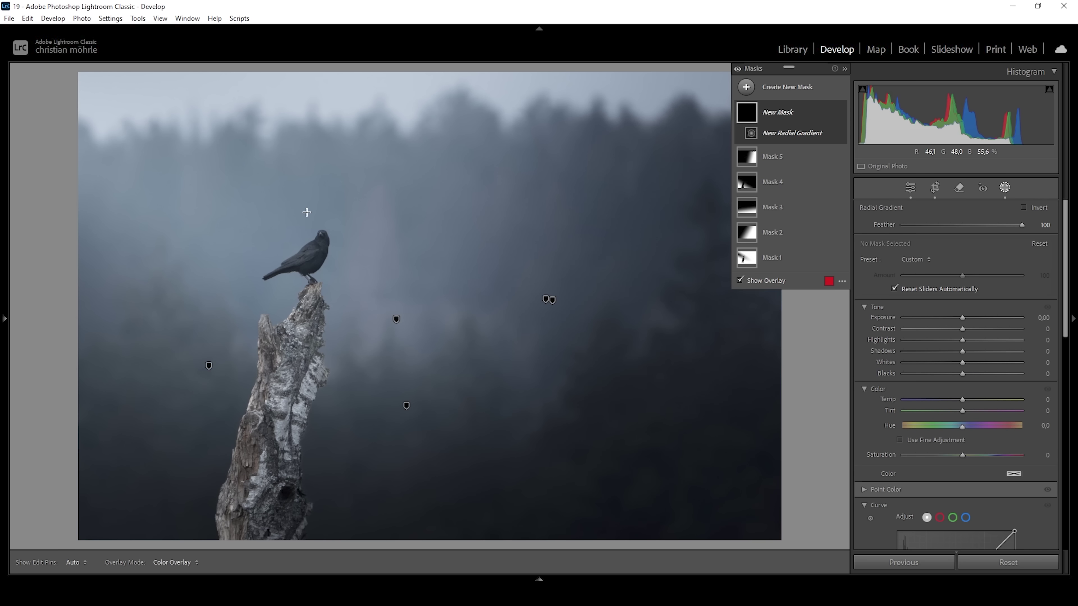
drag(279, 201, 419, 458)
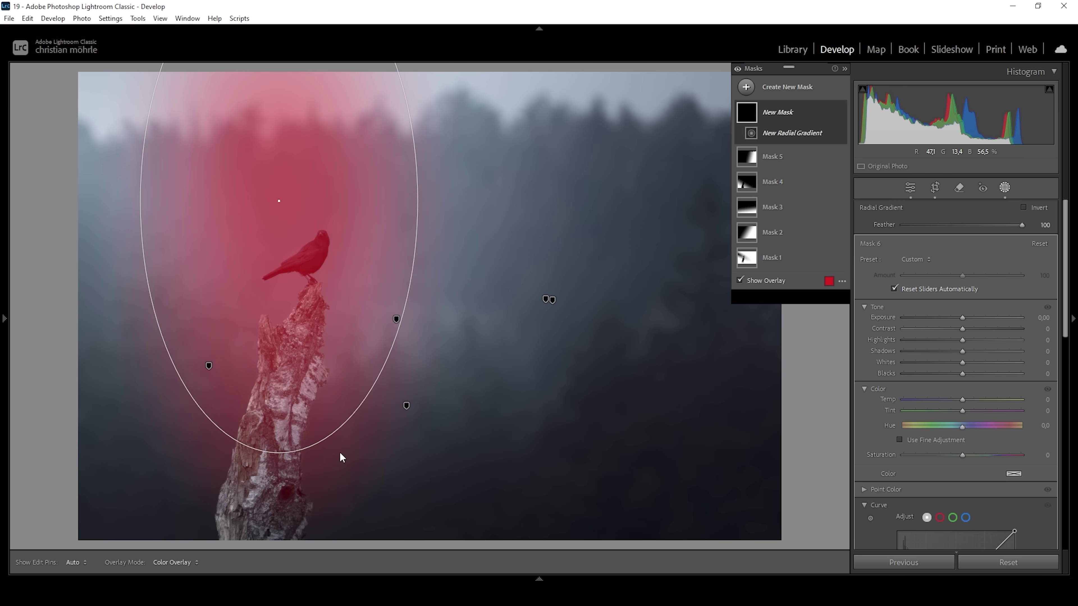
drag(279, 463, 394, 462)
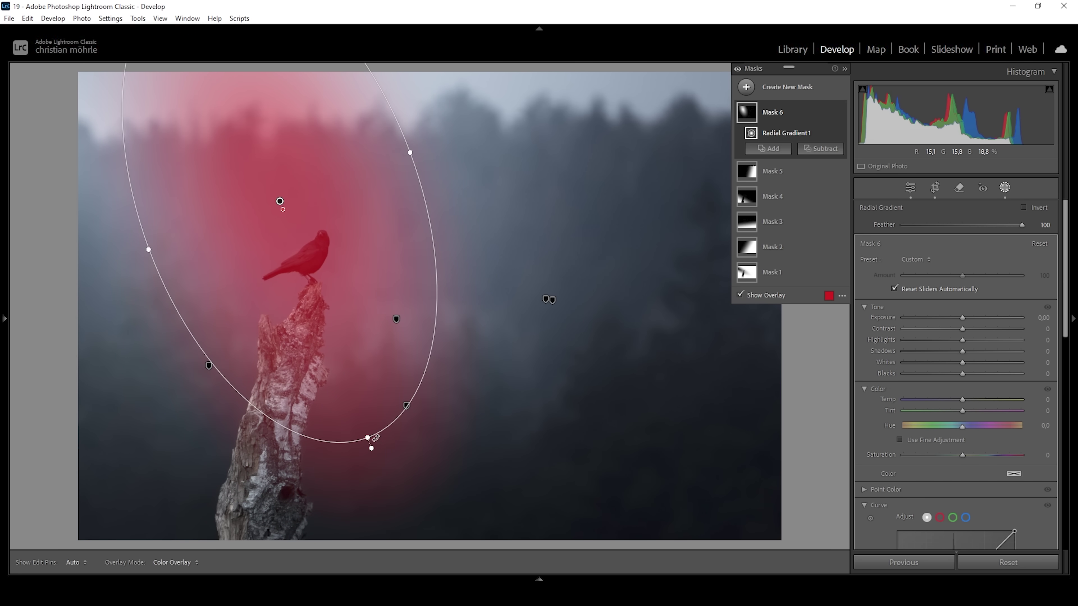
drag(354, 325, 348, 306)
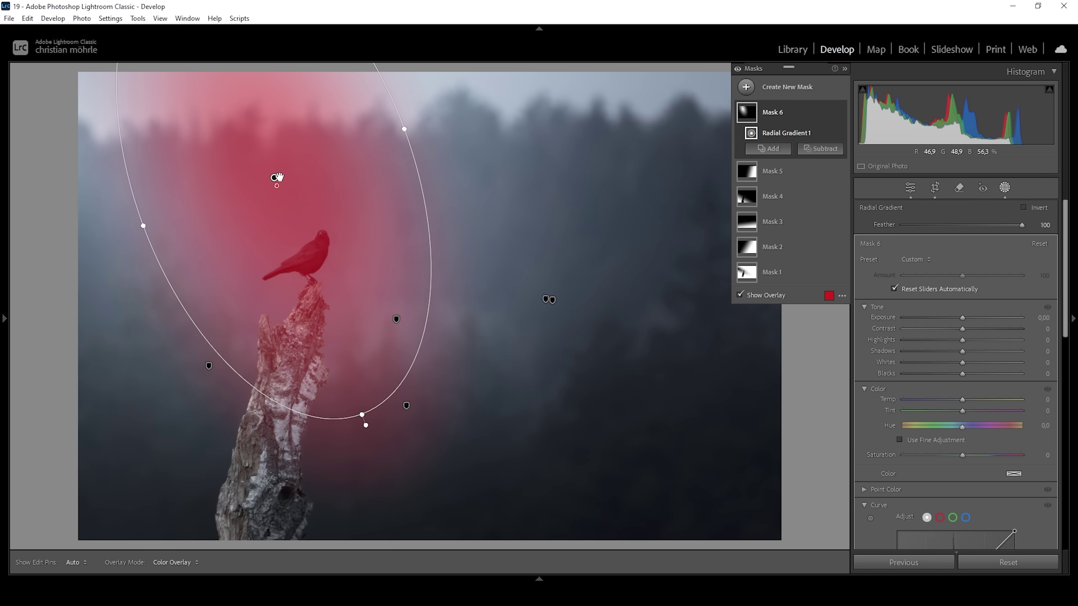
drag(275, 178, 230, 67)
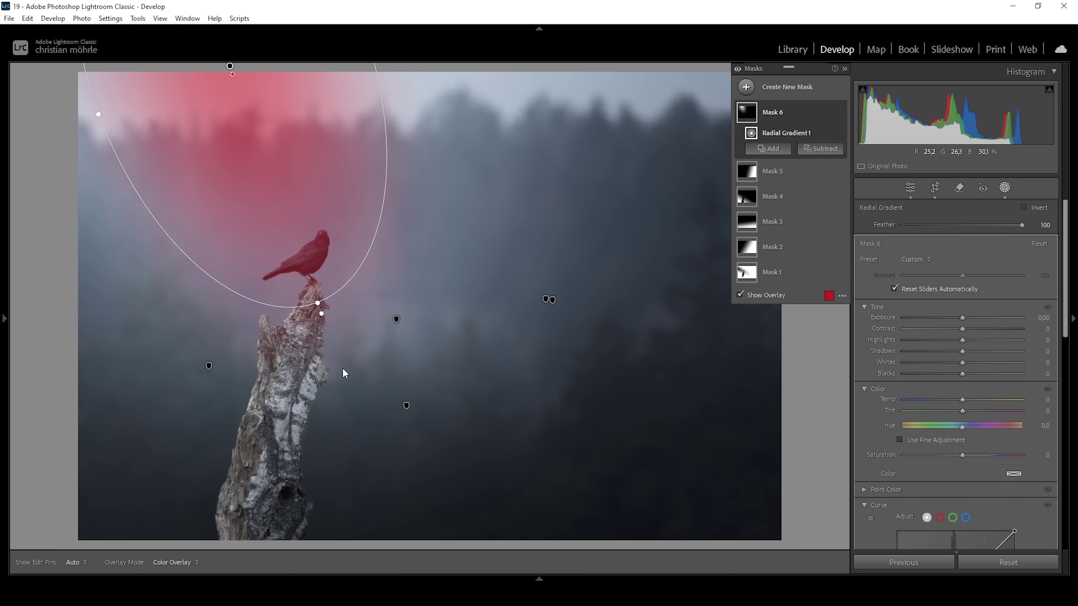
drag(325, 304, 371, 444)
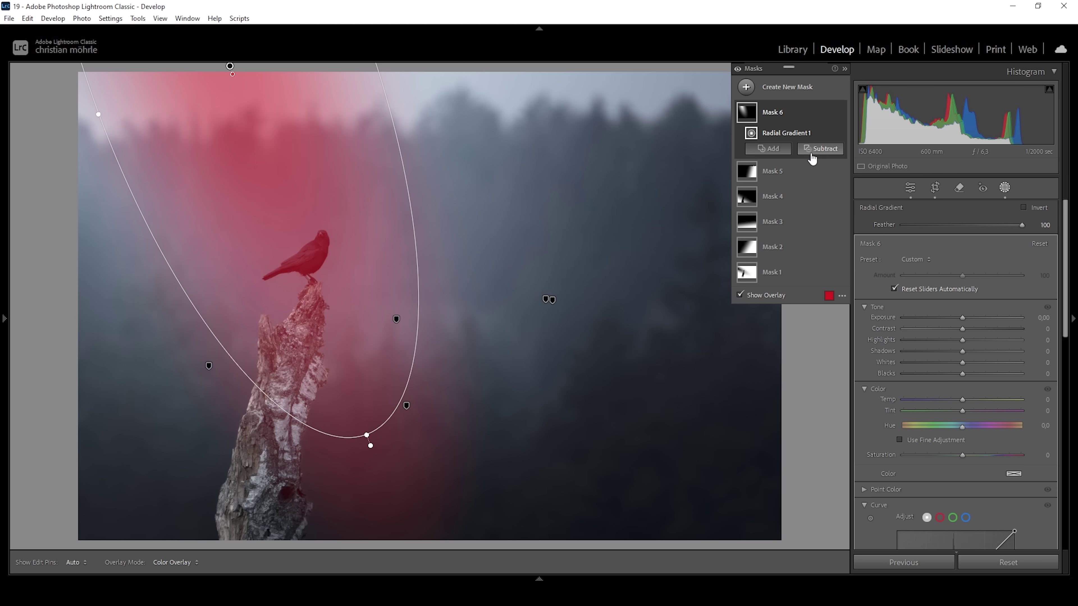
Step: Subtract the subject from the radial gradient mask and shift the gradient slightly up and left
click(818, 148)
click(849, 173)
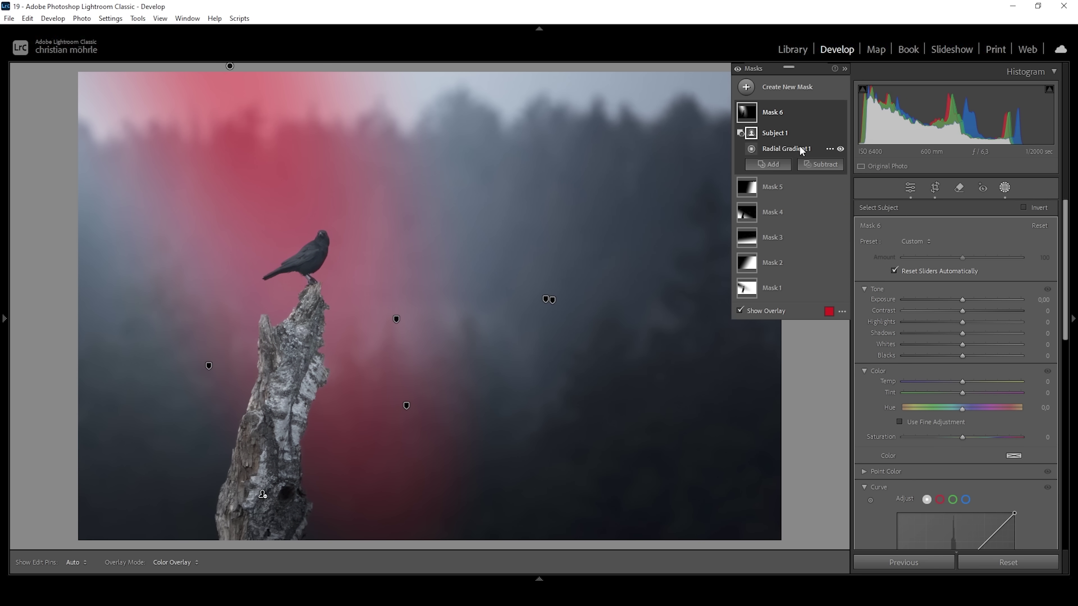
click(789, 149)
drag(267, 152, 254, 113)
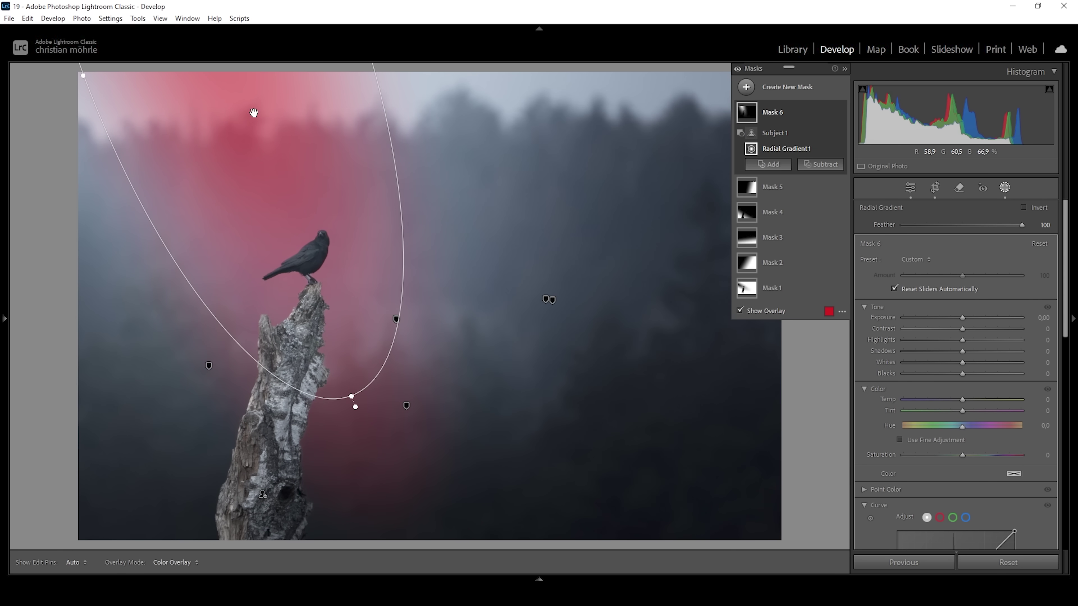
Step: Brighten and haze the radial gradient mask with exposure 0.50 and blacks 49
drag(962, 318, 970, 318)
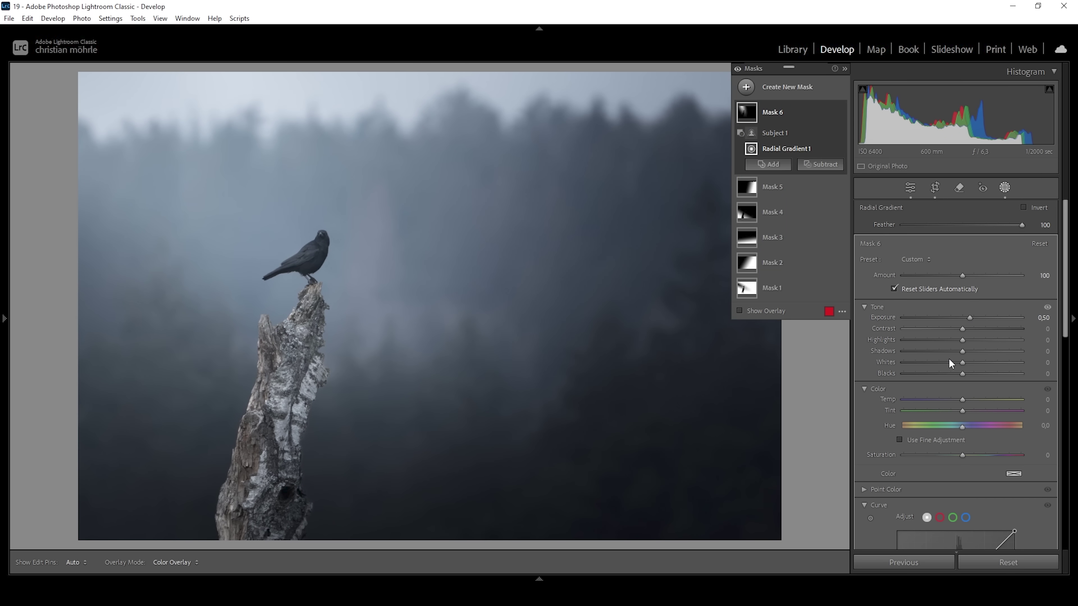
drag(963, 373, 1002, 373)
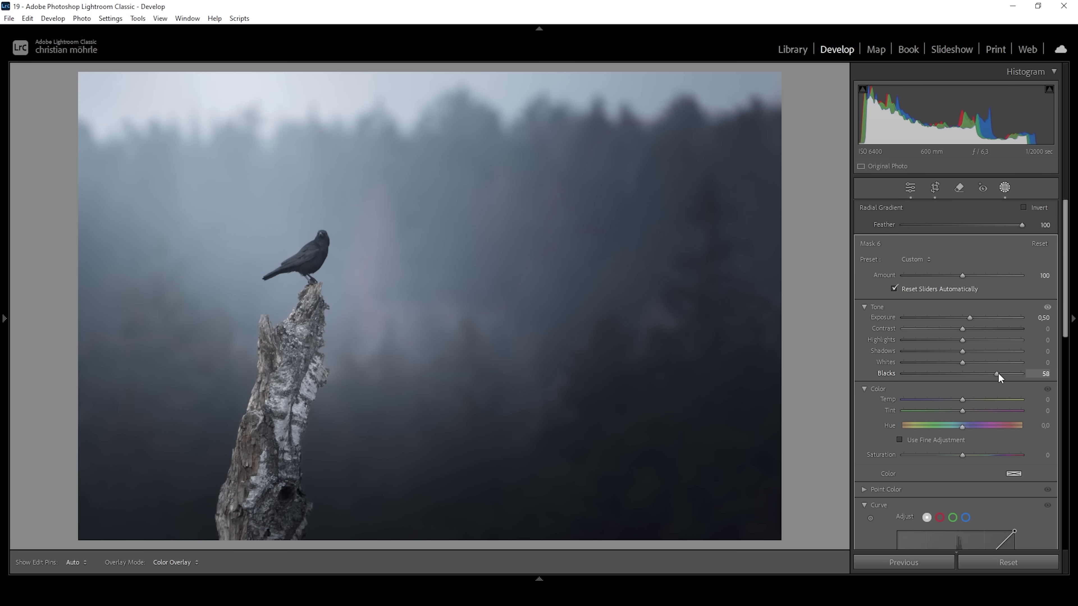
drag(998, 372, 997, 372)
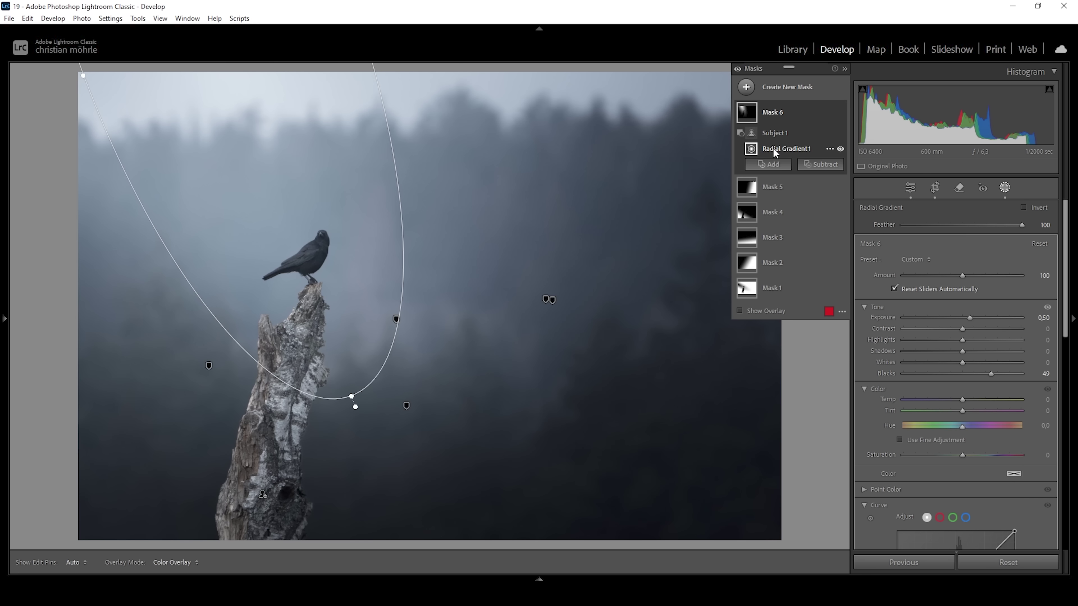
Step: Widen the radial gradient around the bird and compare the photo with that mask hidden and shown
drag(84, 80, 33, 90)
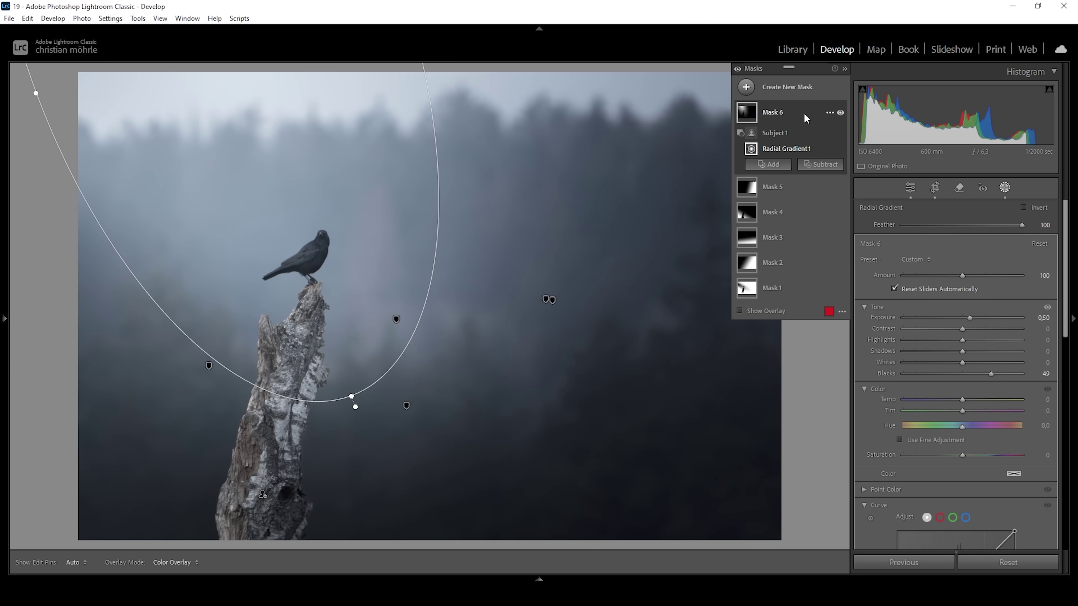
click(839, 113)
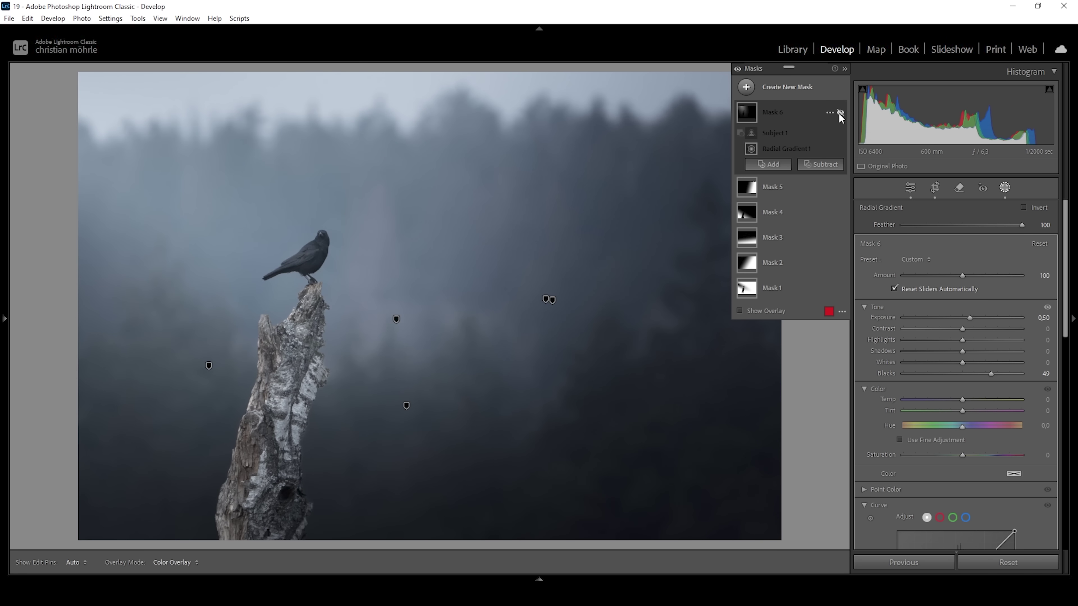
click(839, 113)
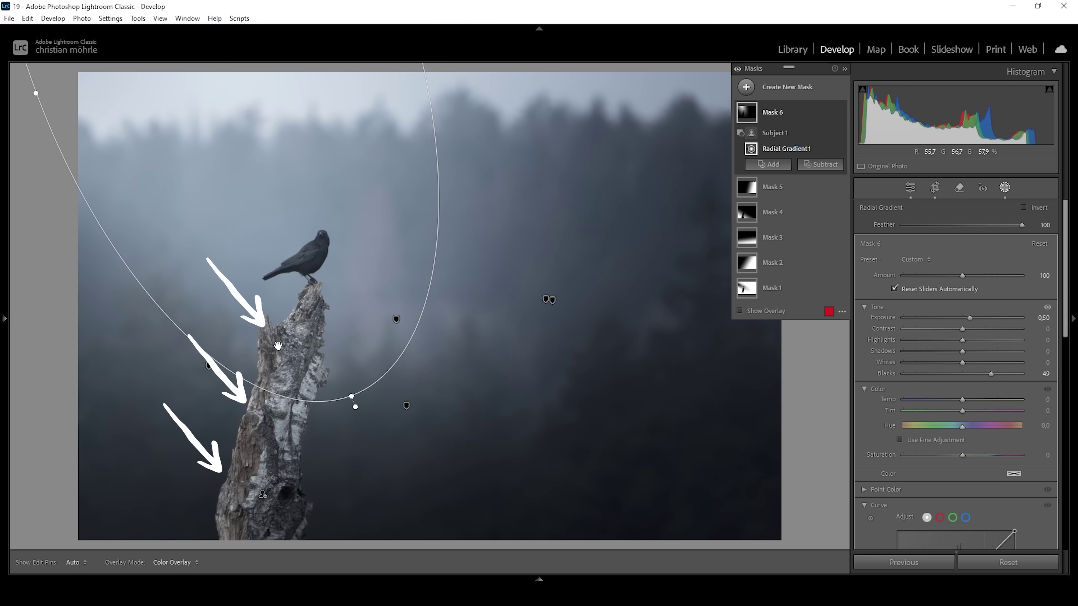
Step: Create an object mask of the tree trunk using a rectangle selection around it
click(746, 88)
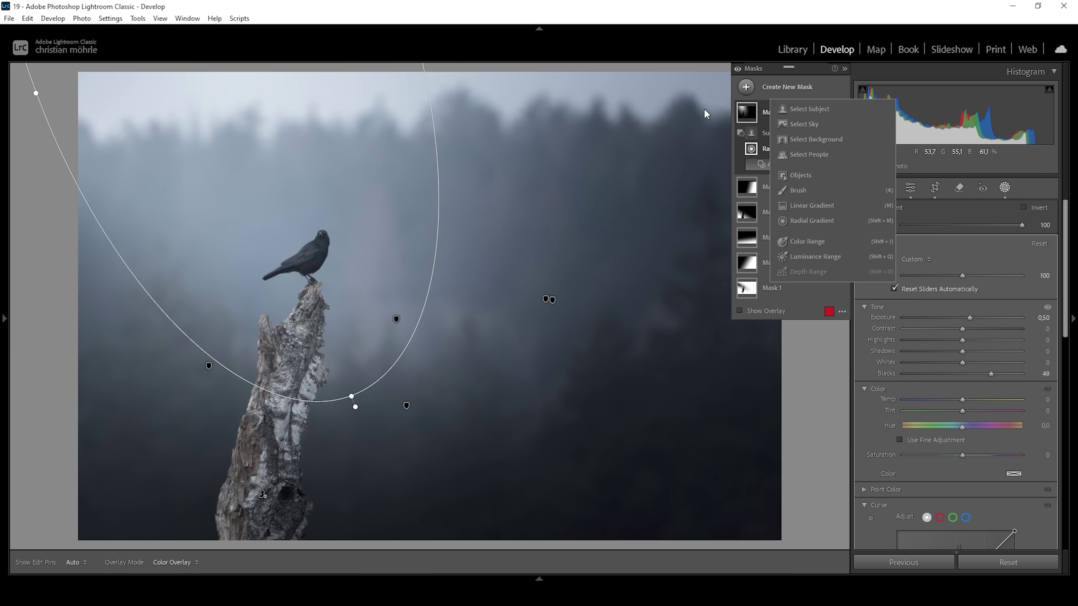
click(804, 175)
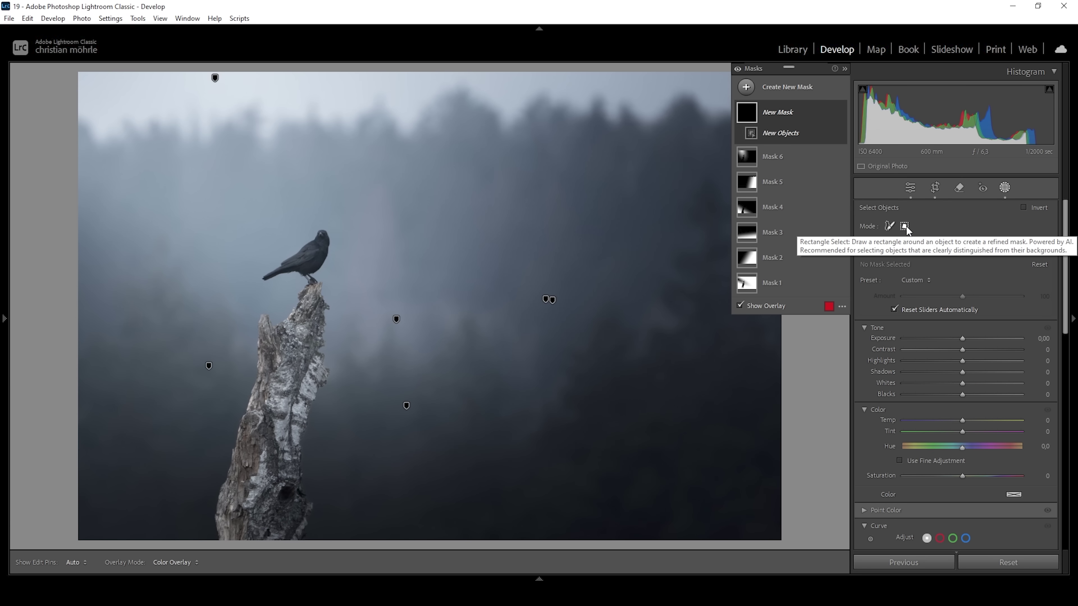
click(905, 227)
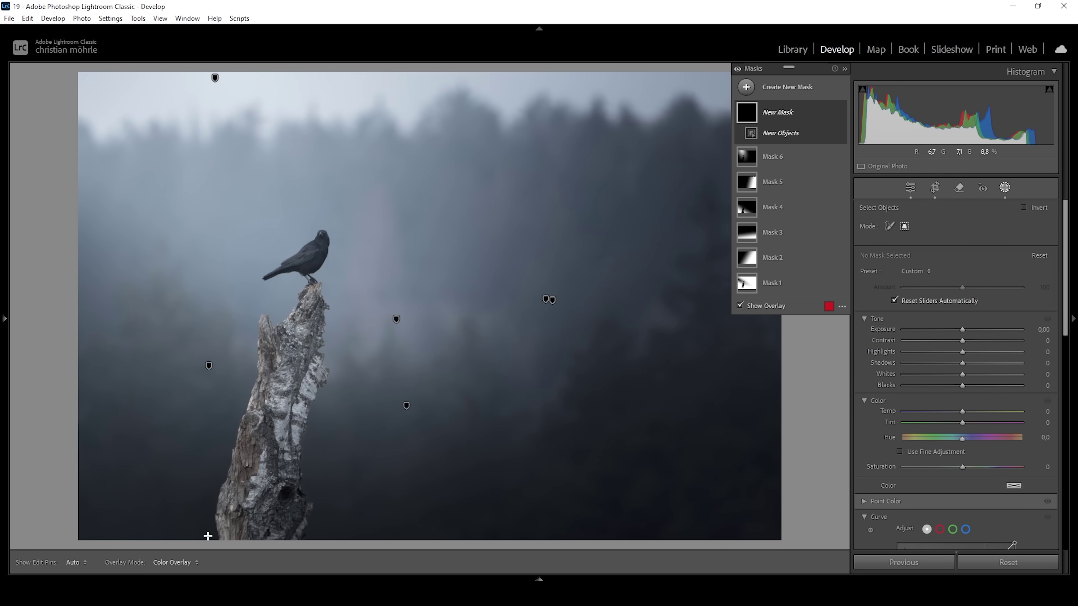
drag(209, 539, 348, 287)
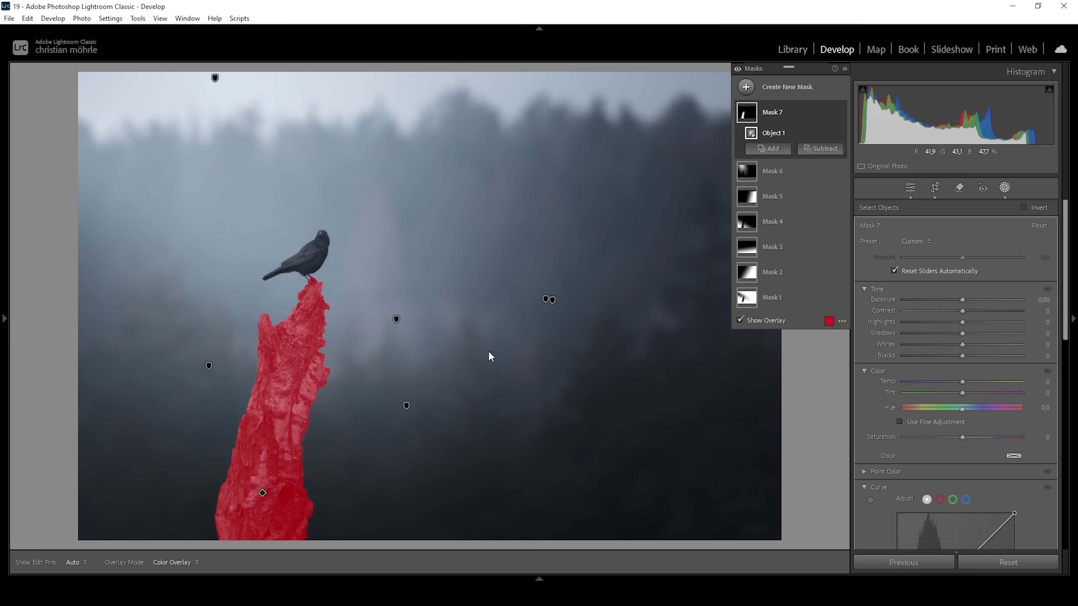
Step: Subtract a diagonal linear gradient from the trunk mask's lower-right side, fading toward the upper left, and set the mask's whites to 82
click(820, 149)
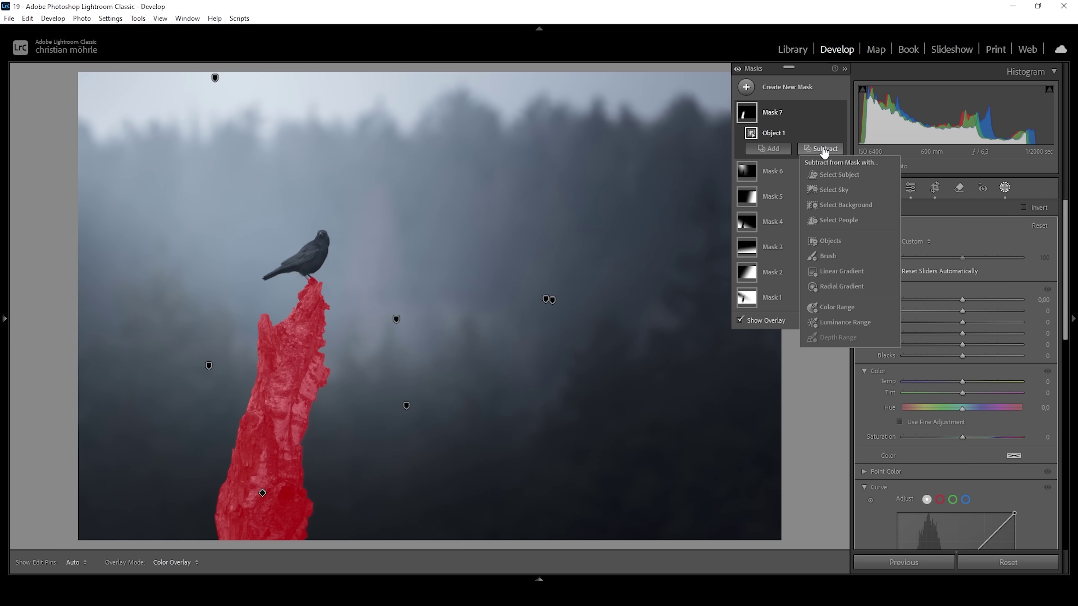
click(832, 271)
drag(297, 439, 175, 359)
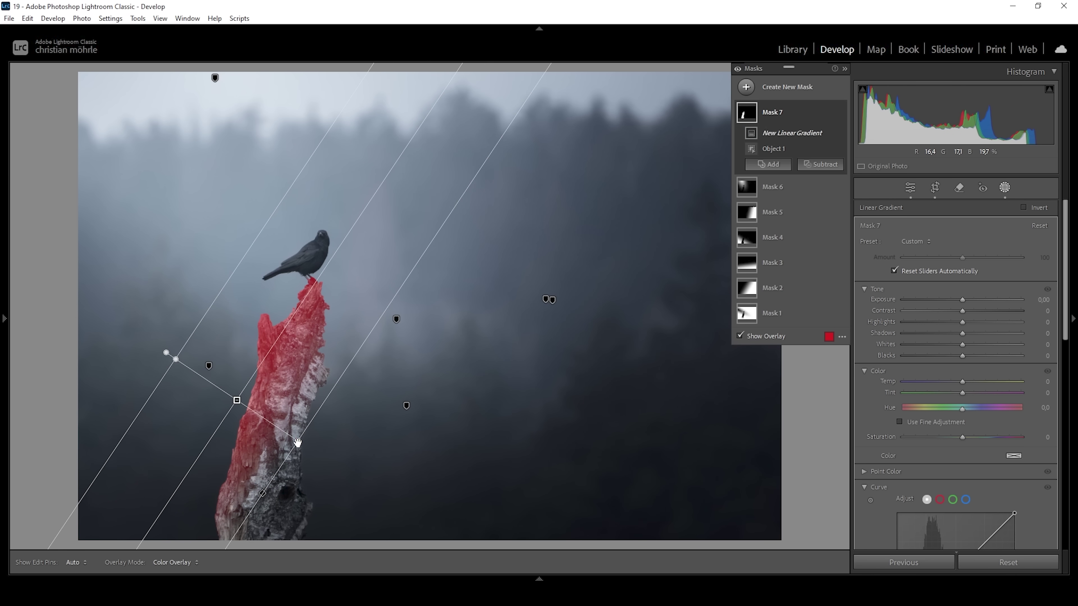
drag(297, 441, 289, 436)
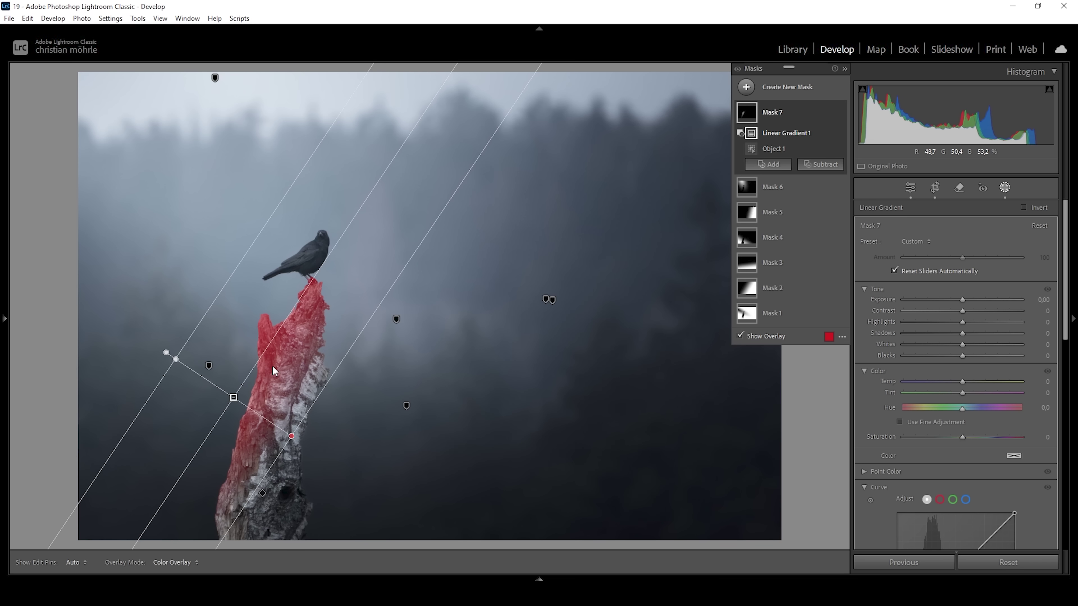
drag(962, 345, 1010, 344)
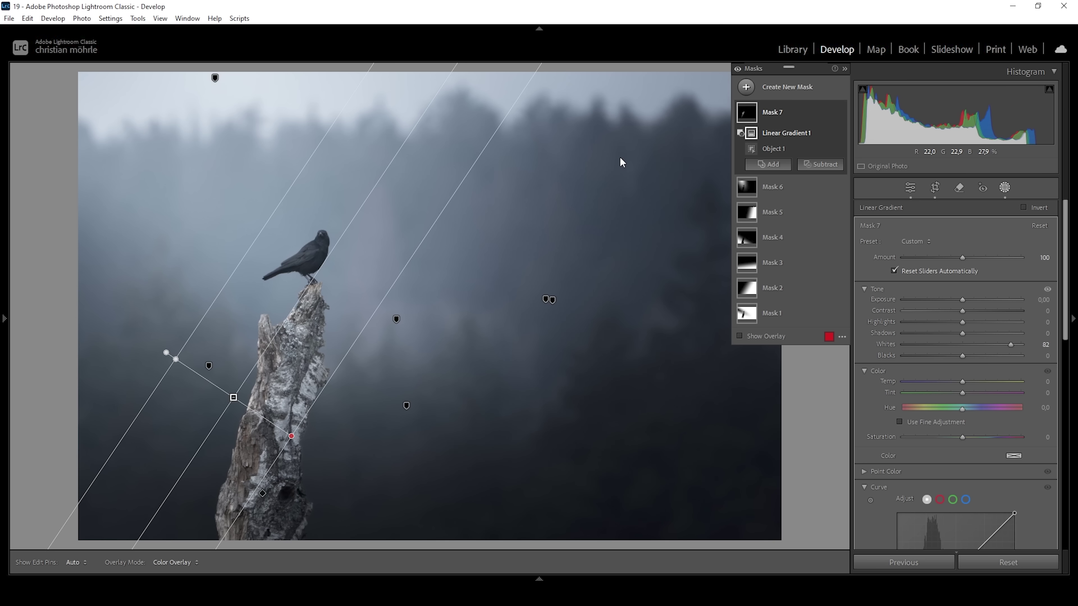
Step: Create another object mask of the tree trunk using a rectangle selection around it
click(747, 165)
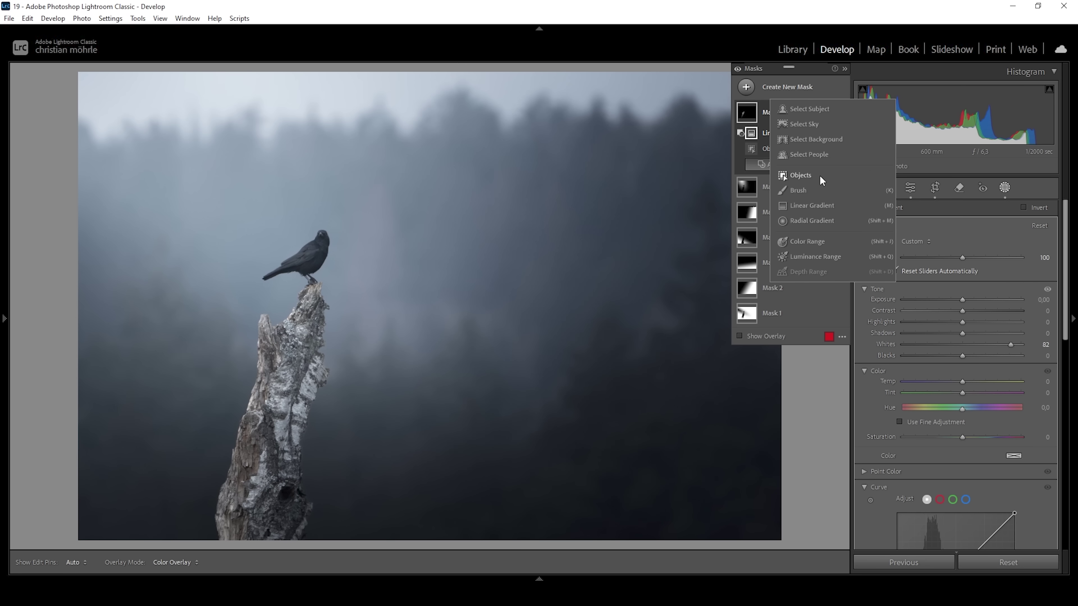
click(821, 179)
drag(200, 538, 361, 277)
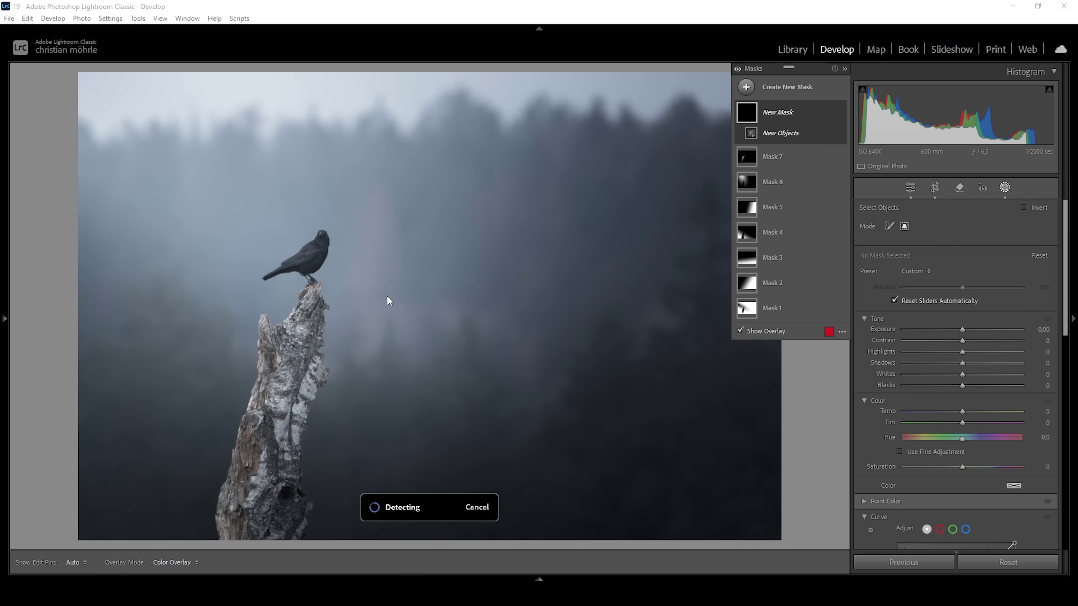
Step: Subtract a linear gradient from the new trunk mask's left side, fading rightward, and set exposure to -0.20 and whites to -100
click(827, 148)
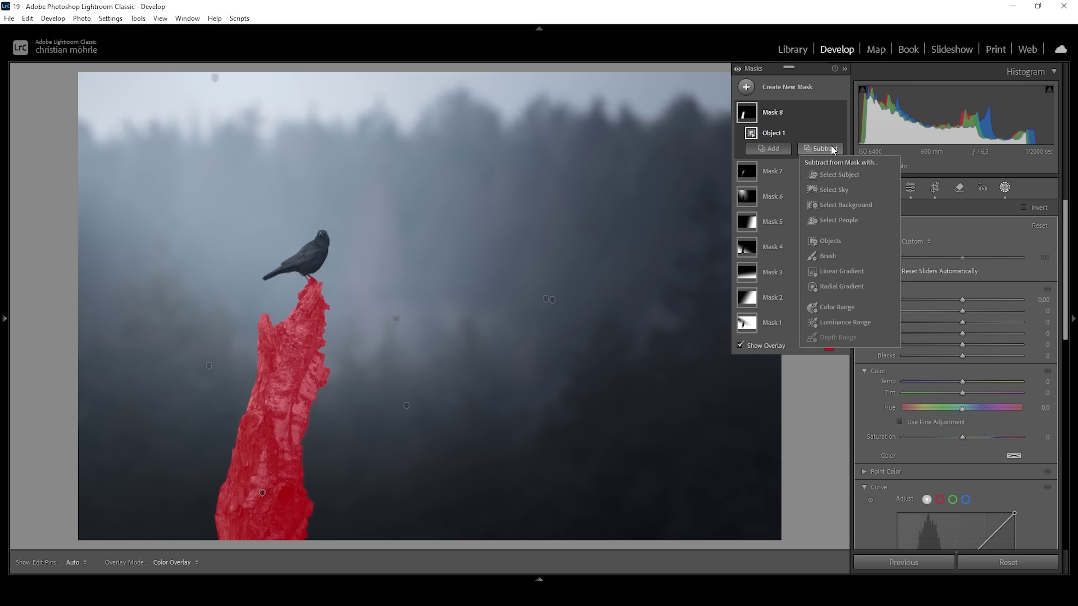
click(841, 272)
drag(238, 419, 403, 447)
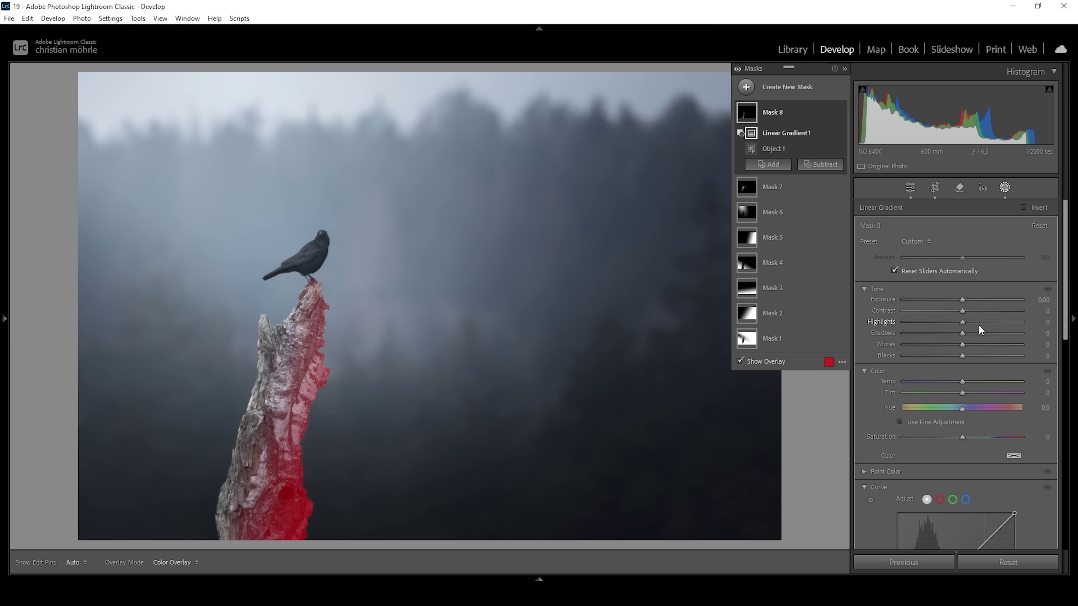
drag(964, 301, 958, 298)
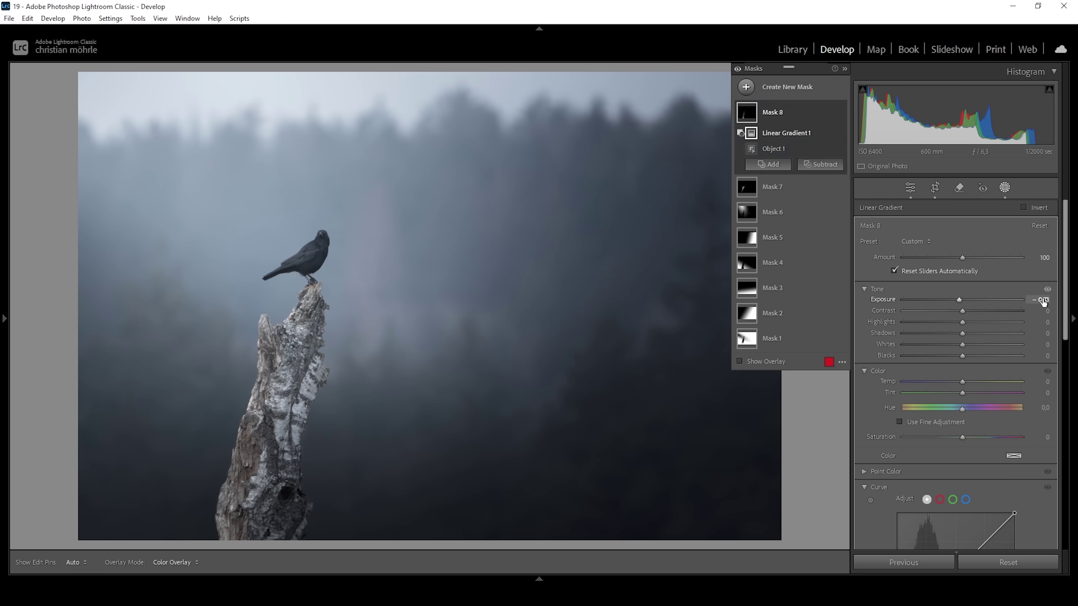
drag(963, 348, 689, 334)
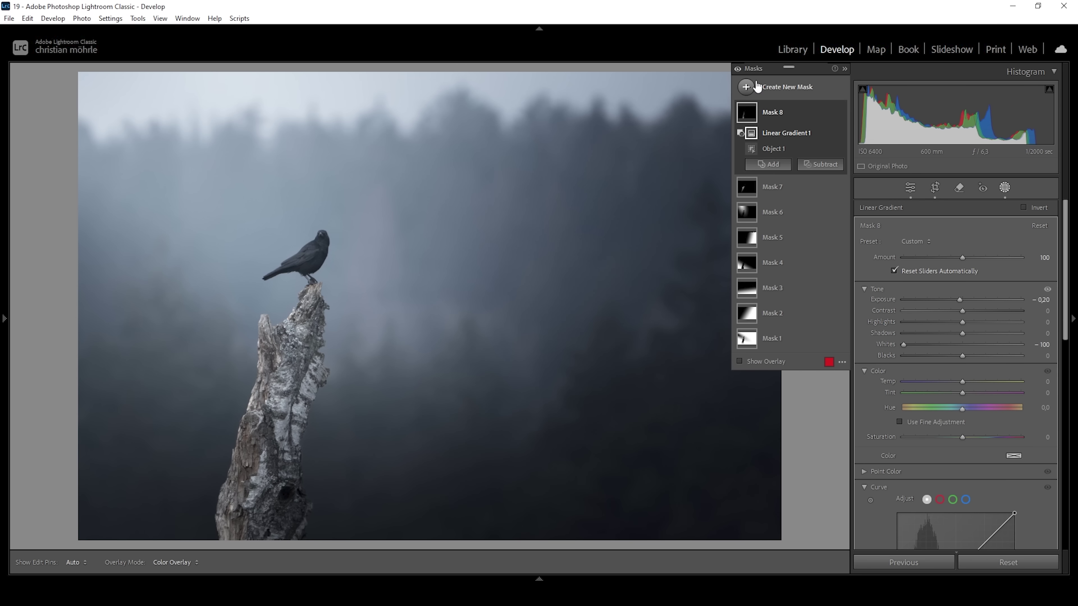
Step: Create an object mask of the bird and subtract a diagonal linear gradient from its lower-right underside, fading toward the upper left
click(746, 87)
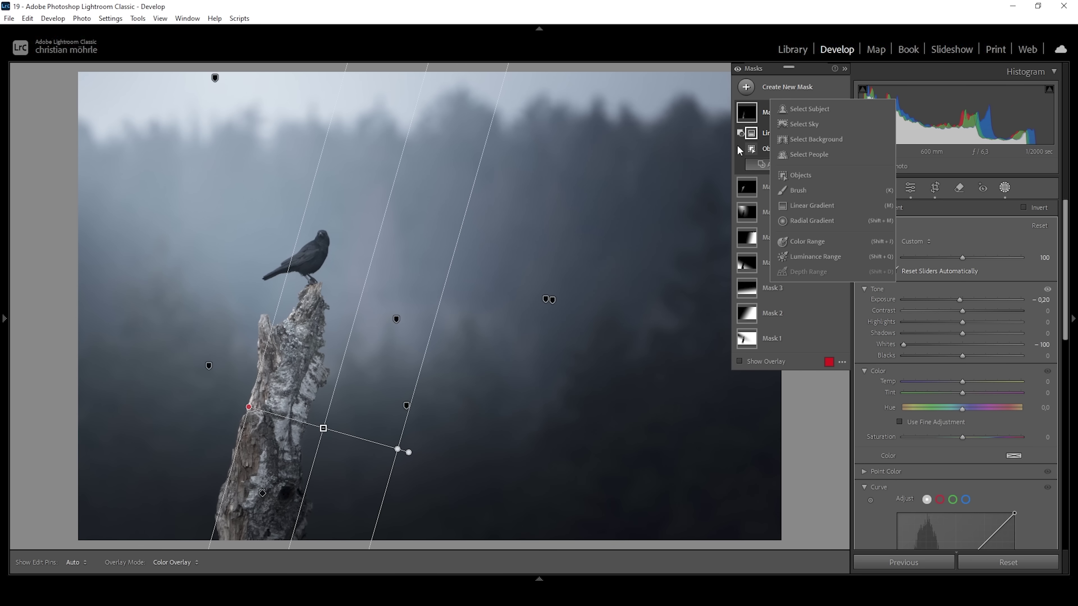
click(796, 176)
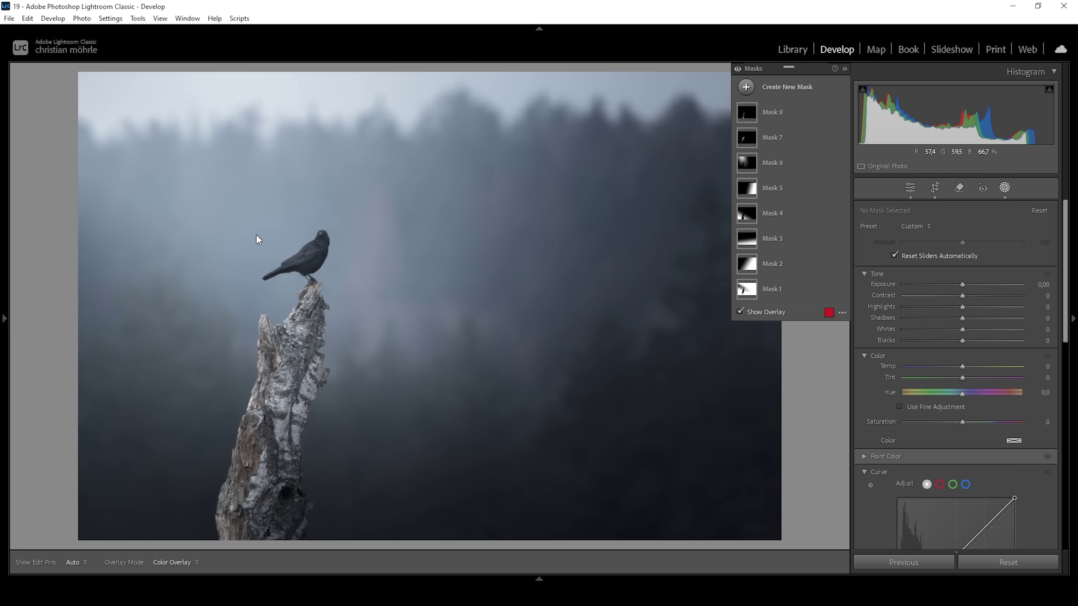
drag(255, 222, 339, 297)
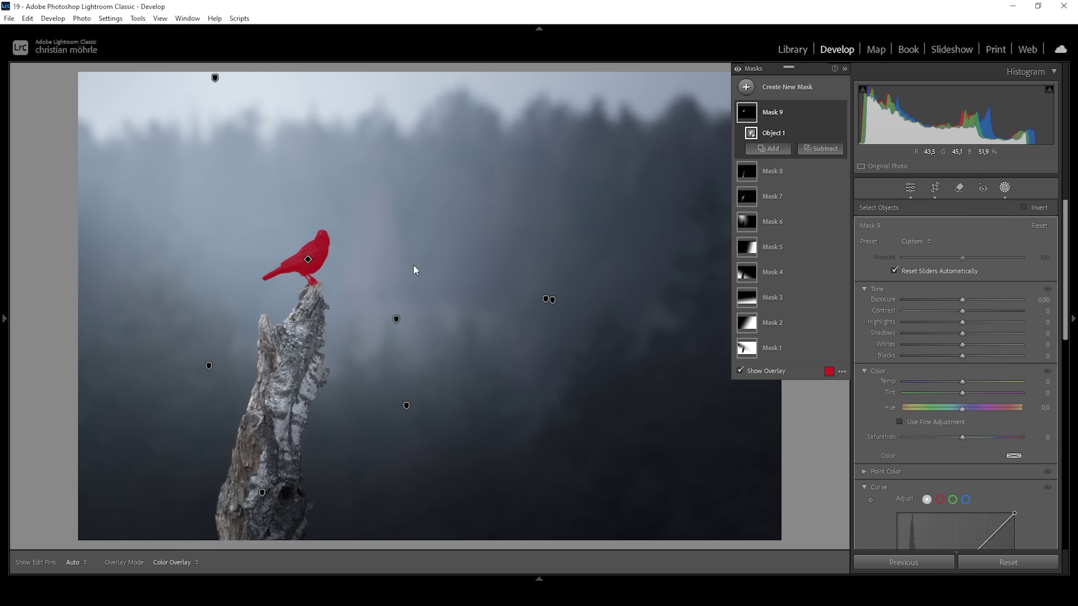
click(827, 149)
click(842, 271)
drag(317, 299, 277, 230)
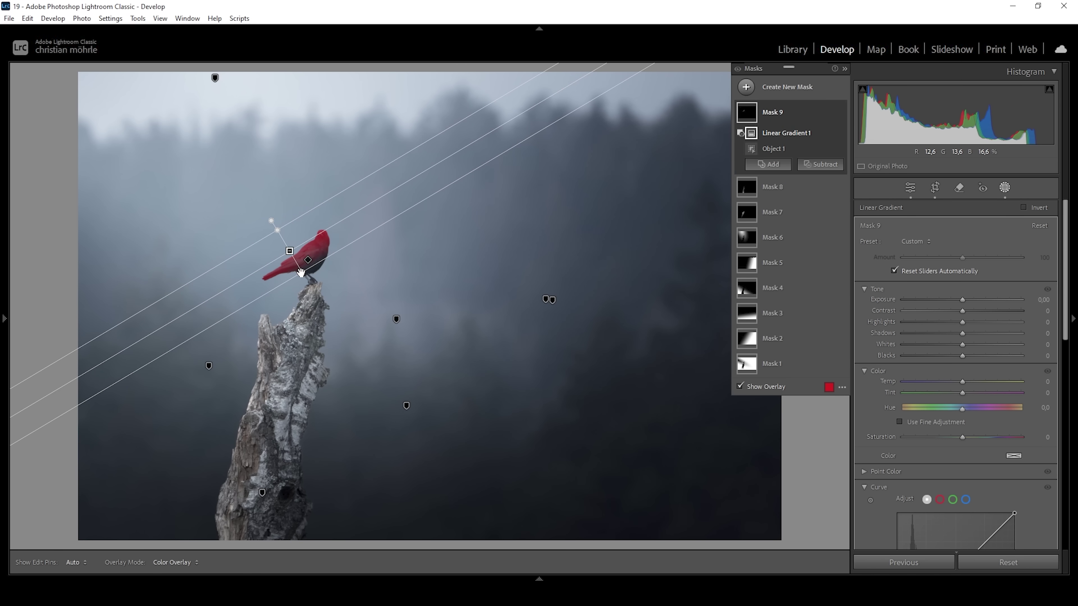
Step: Brighten and sharpen the bird mask with exposure 0.90, whites 44, texture 31 and clarity 16
drag(963, 299, 976, 300)
drag(963, 345, 977, 344)
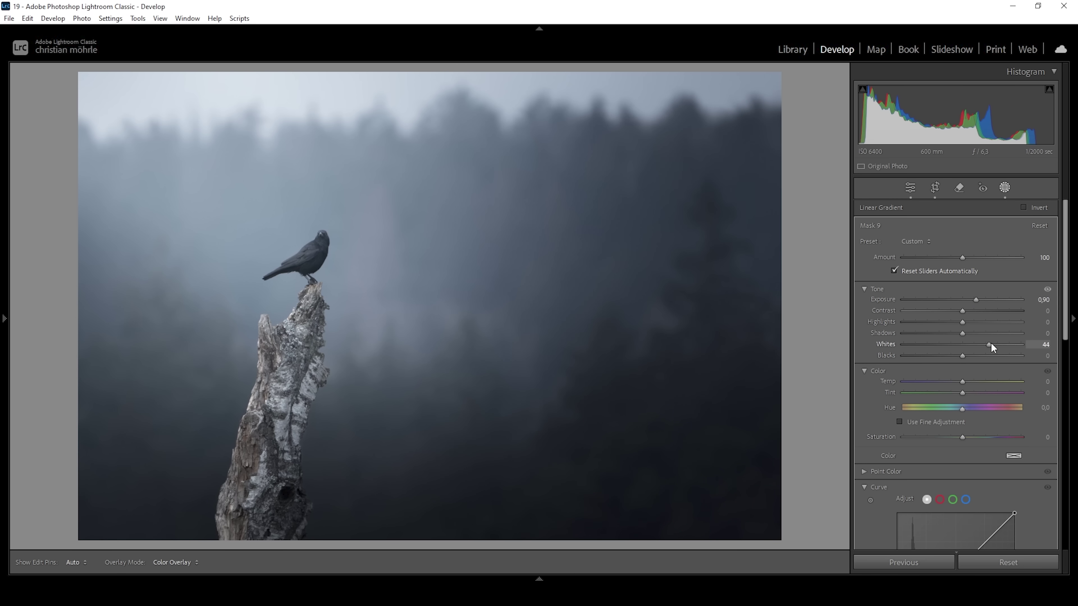
drag(992, 343, 992, 343)
scroll(937, 435, down, 6)
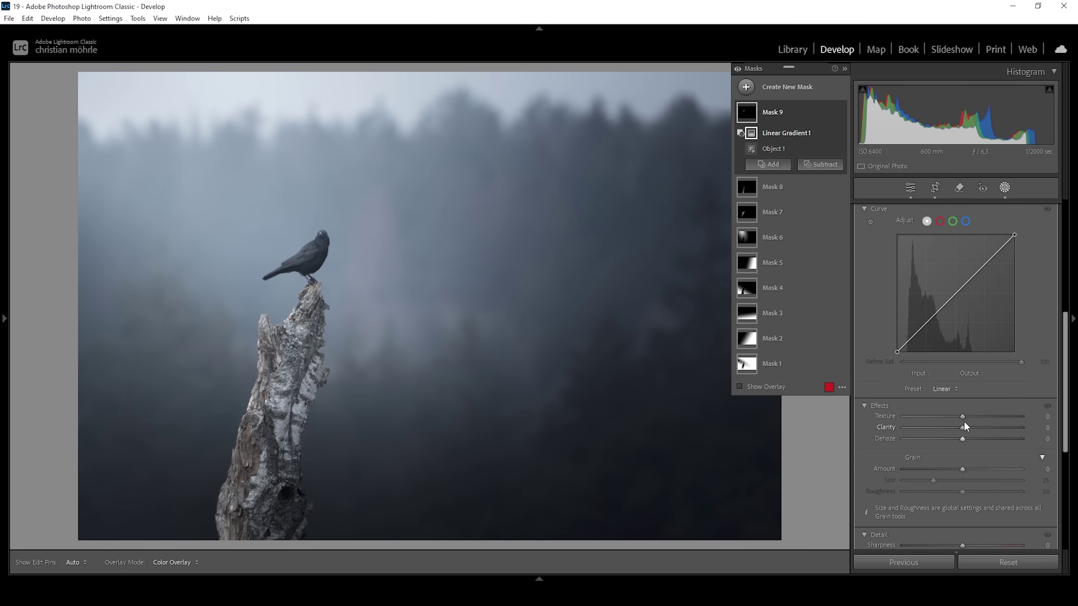
drag(963, 417, 966, 418)
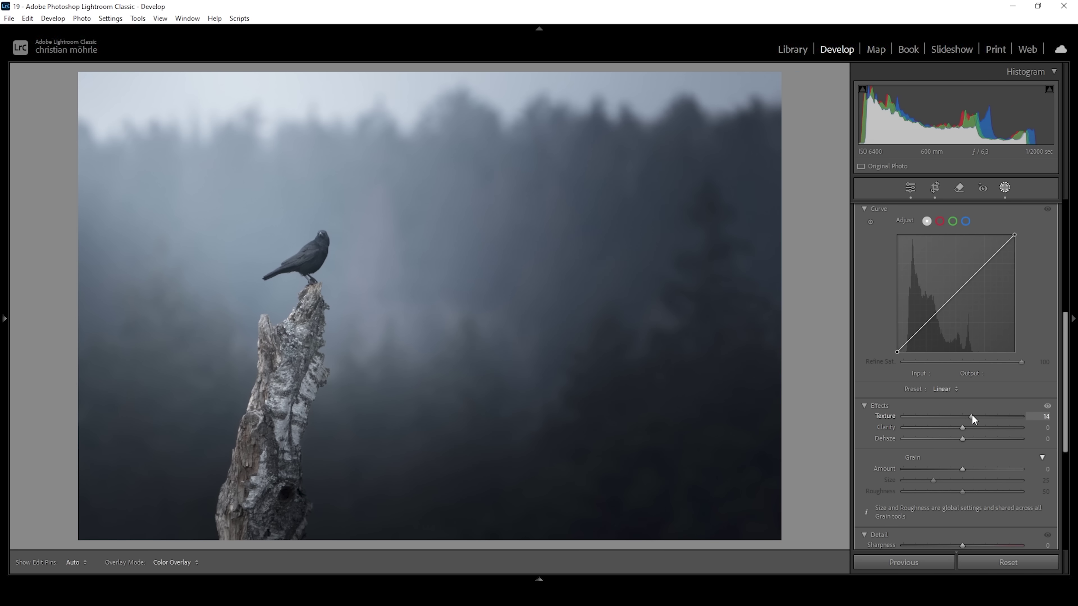
mouse_move(971, 415)
mouse_down()
mouse_move(981, 416)
mouse_move(960, 424)
mouse_move(974, 424)
mouse_up()
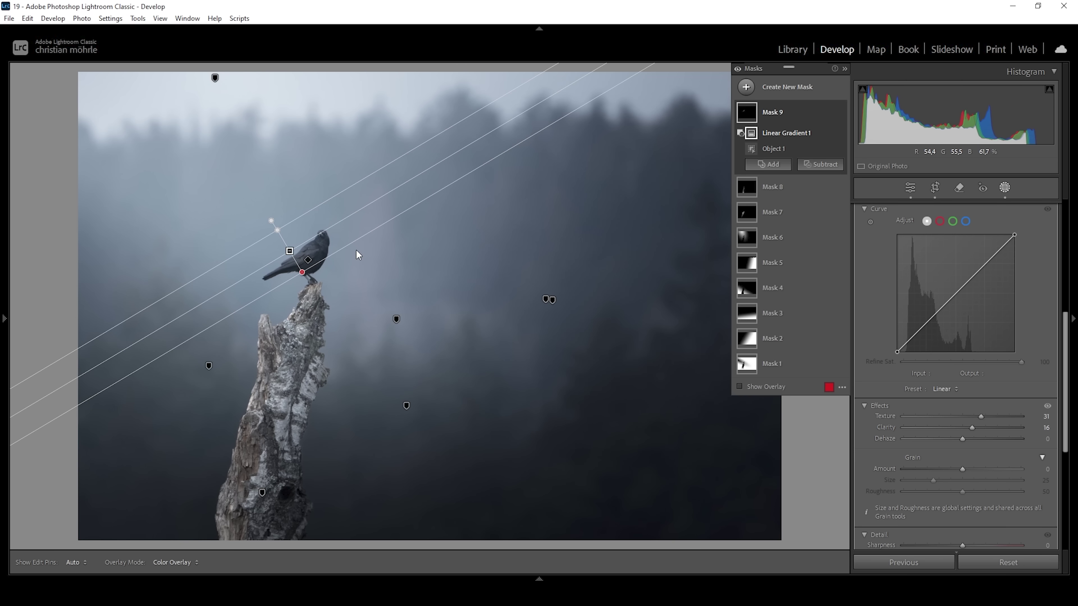
Step: Paint a brush mask of size 1.0 over the bird's head and set its exposure to 0.38
click(746, 87)
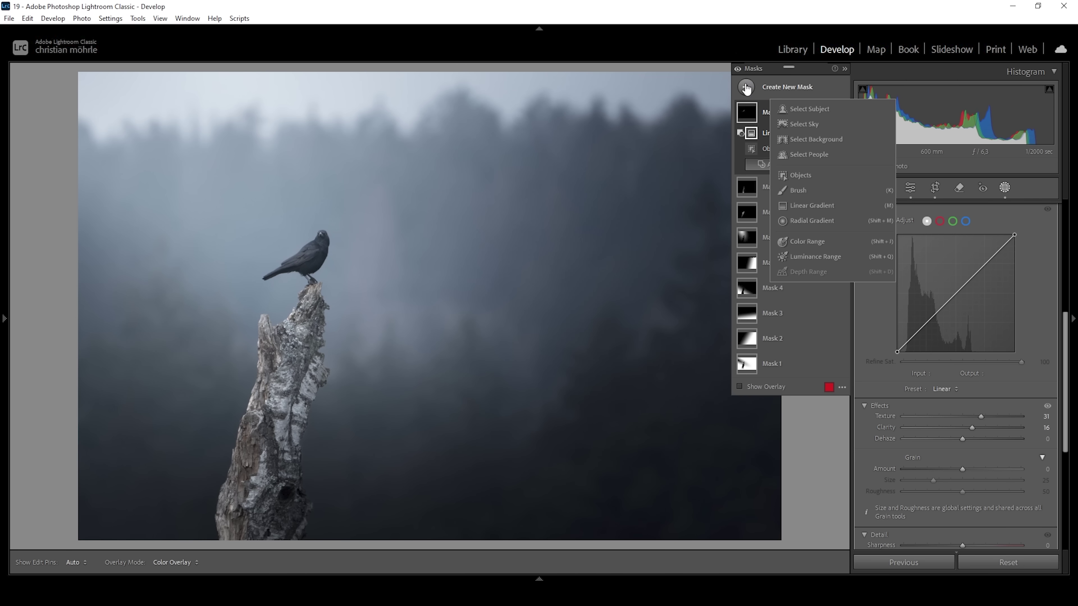
click(793, 190)
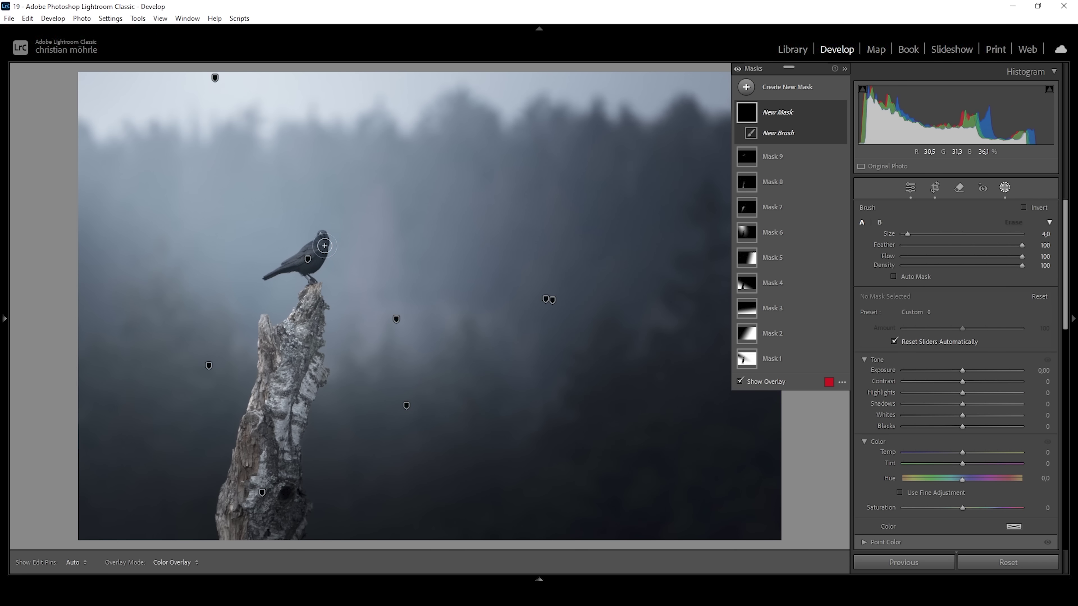
scroll(323, 238, down, 3)
click(320, 234)
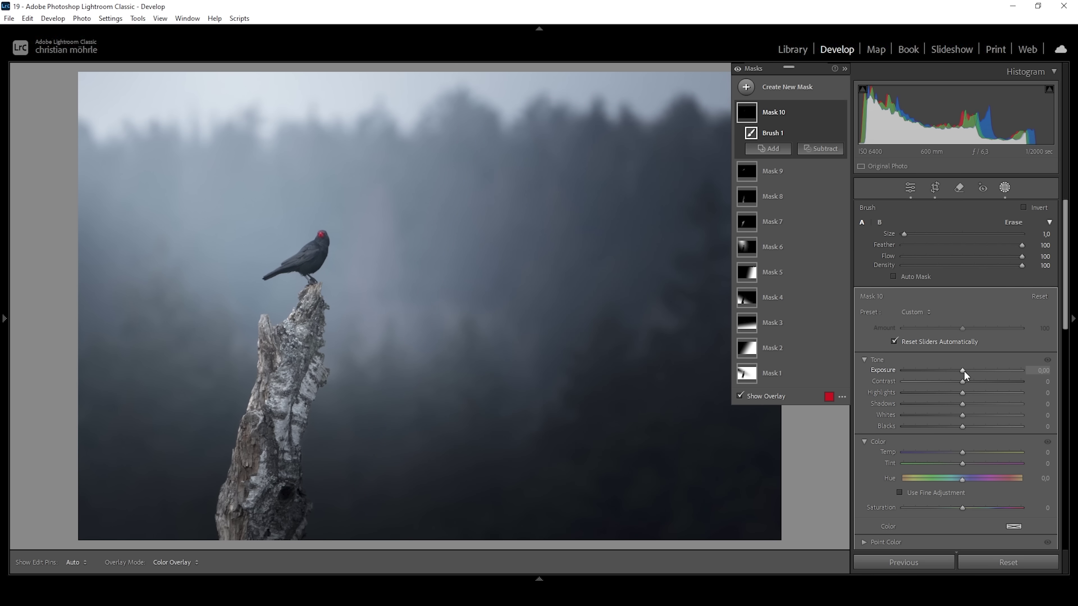
drag(963, 371, 969, 369)
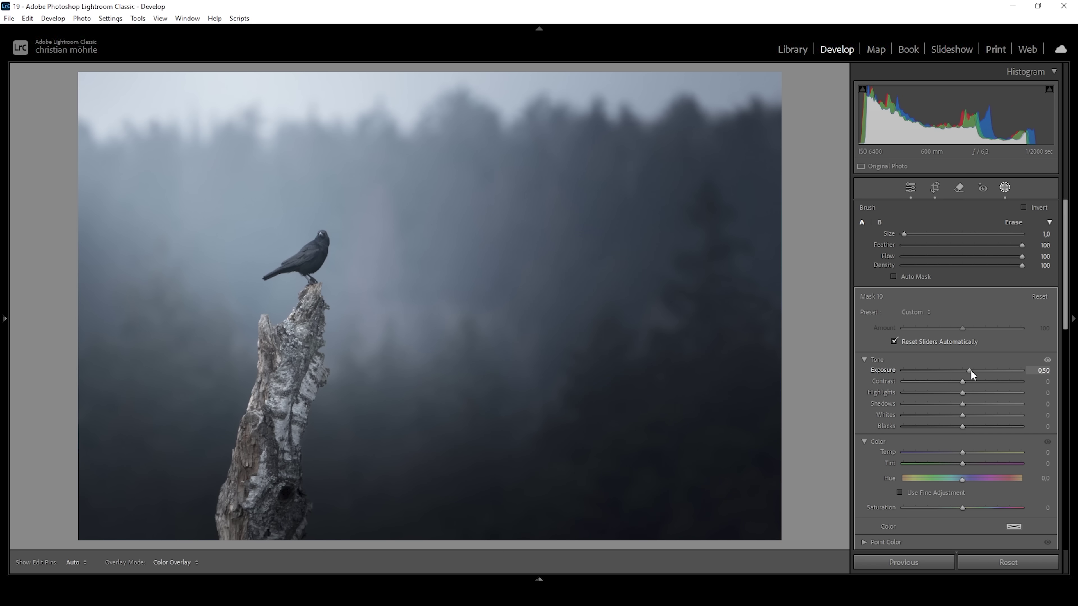
drag(969, 370, 970, 373)
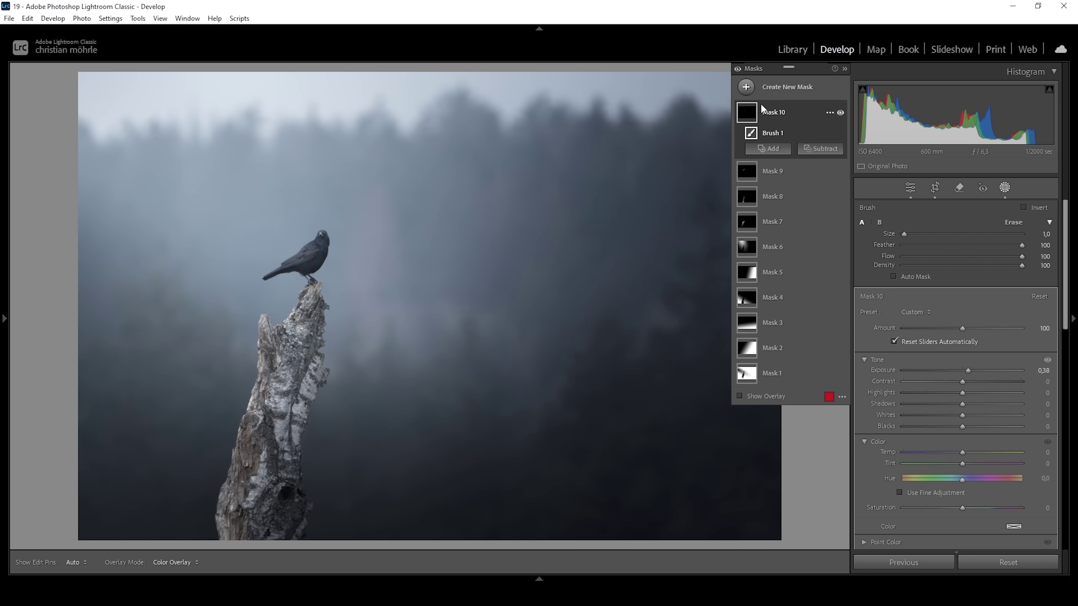
Step: Add a linear gradient mask from the photo's top-left corner toward the trunk and set its dehaze to -31
click(746, 87)
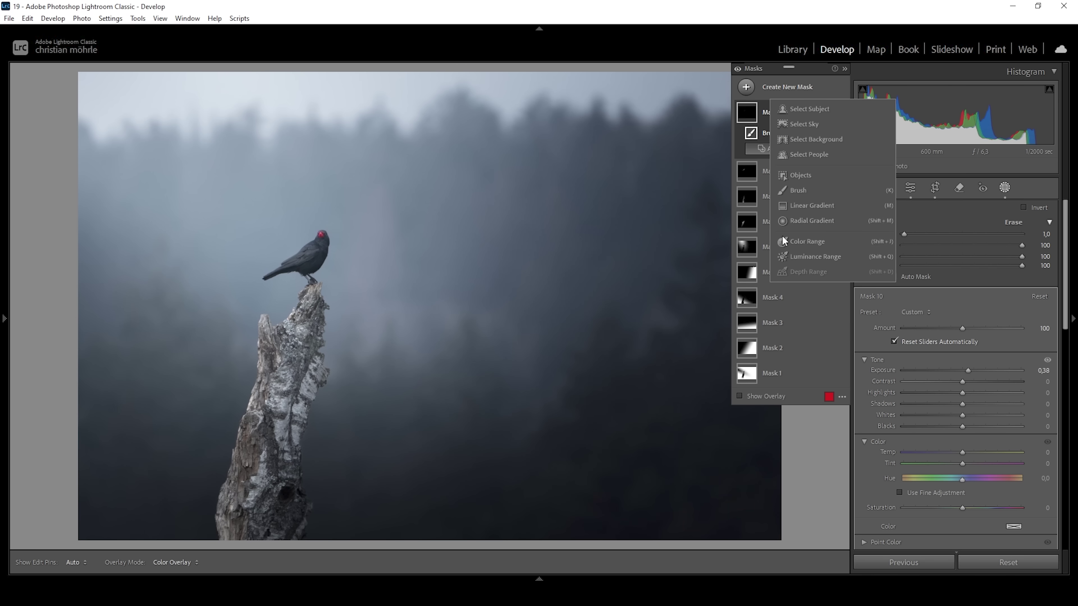
click(805, 209)
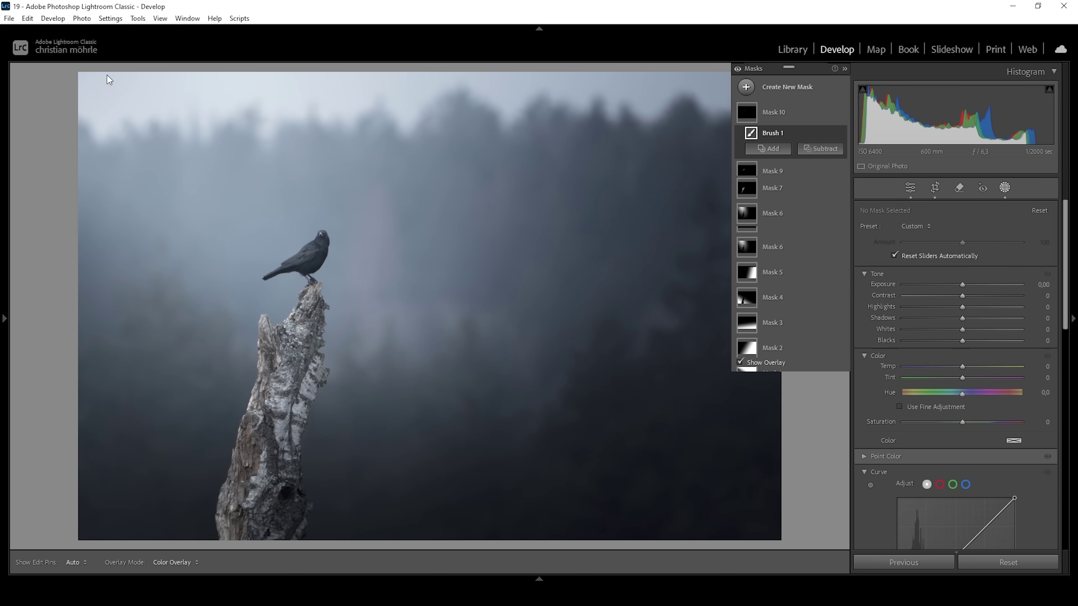
drag(87, 76, 224, 375)
scroll(961, 411, down, 5)
drag(962, 437, 943, 438)
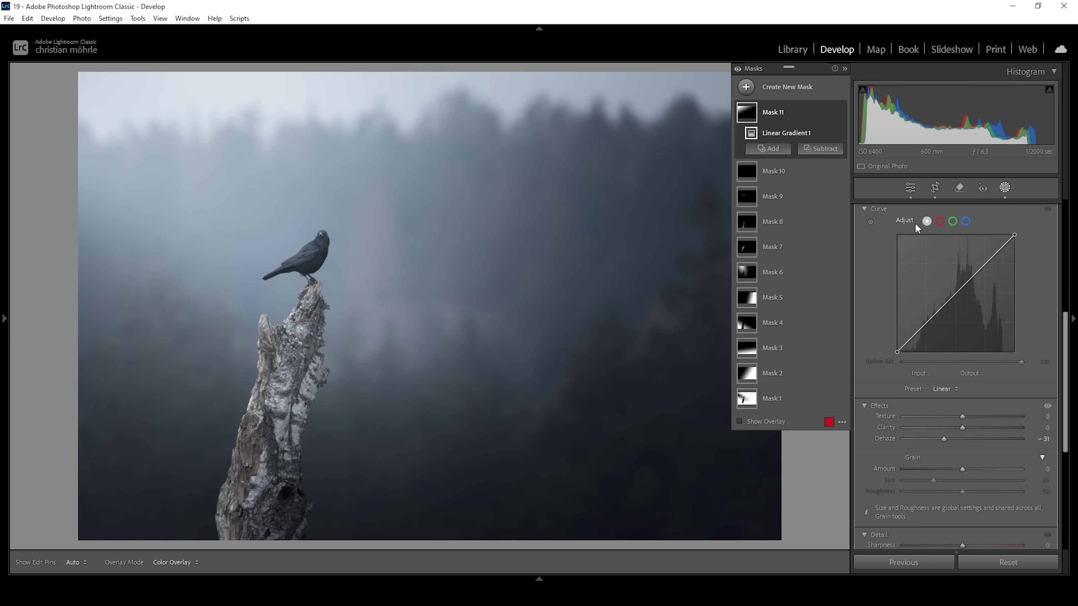
Step: Compare the photo with all masks hidden and shown
click(739, 70)
click(738, 71)
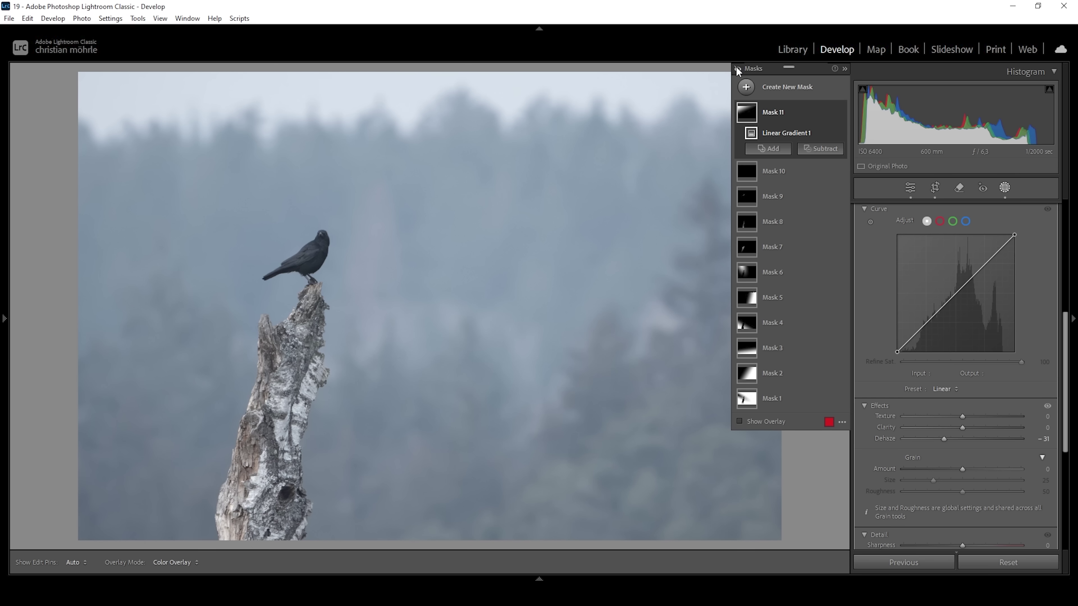
click(738, 70)
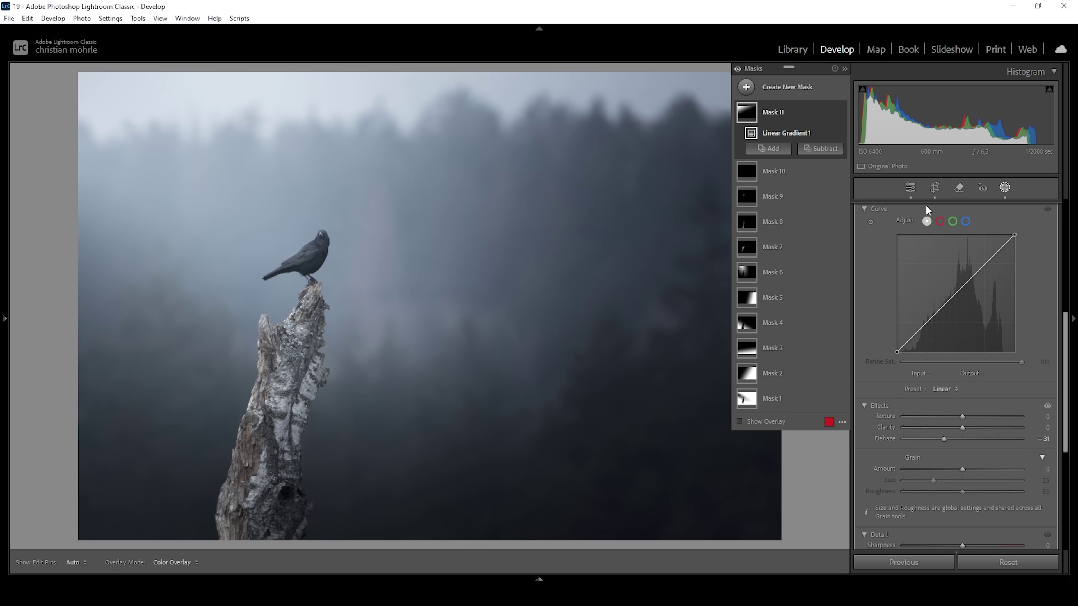
Step: Color-grade the photo's shadows with hue 225 and saturation 4
click(906, 187)
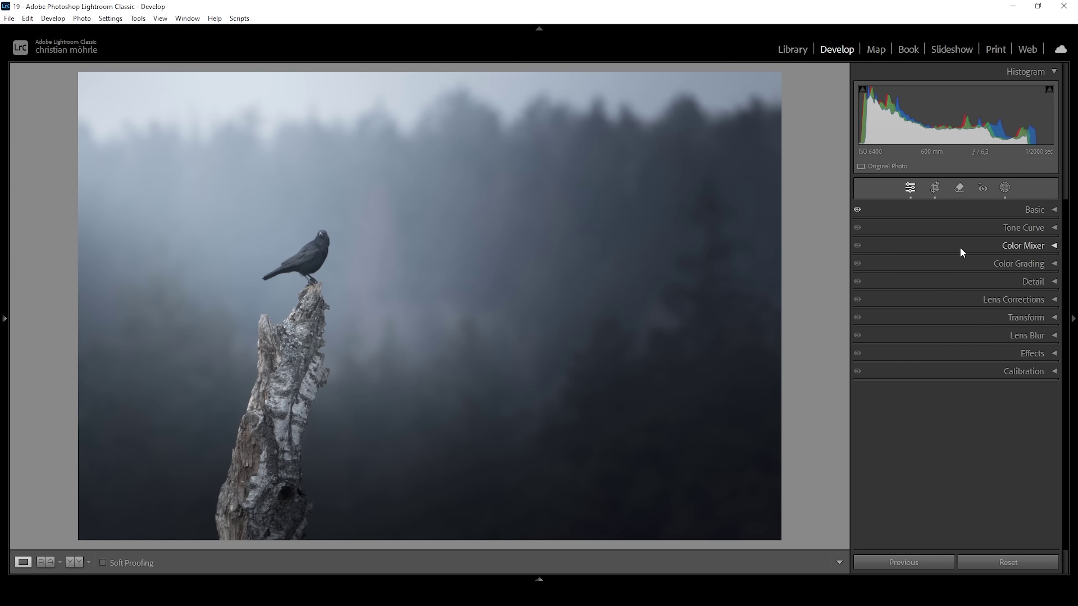
click(952, 260)
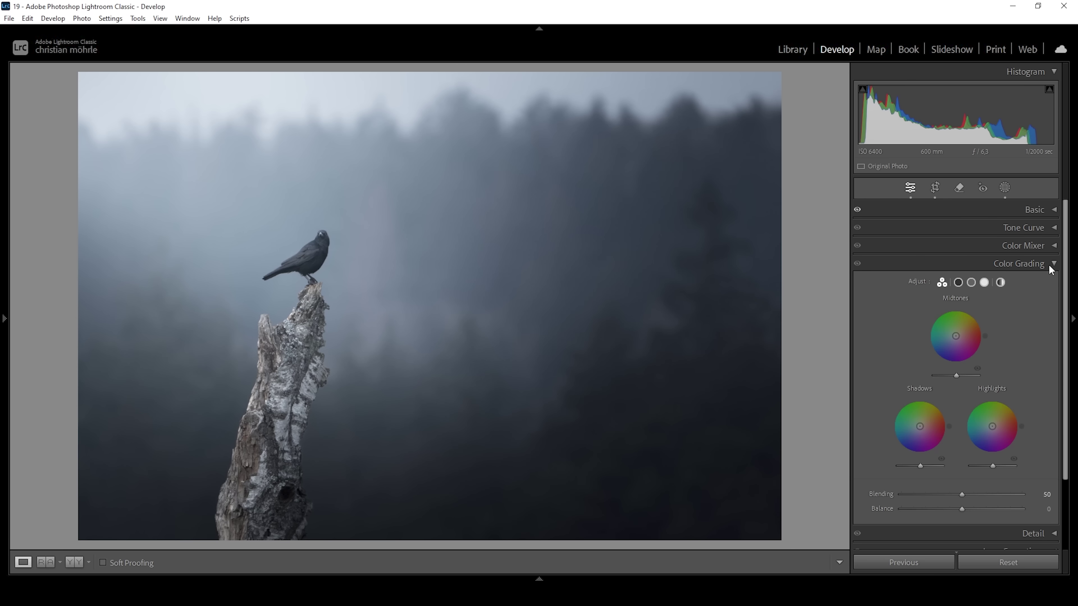
click(958, 283)
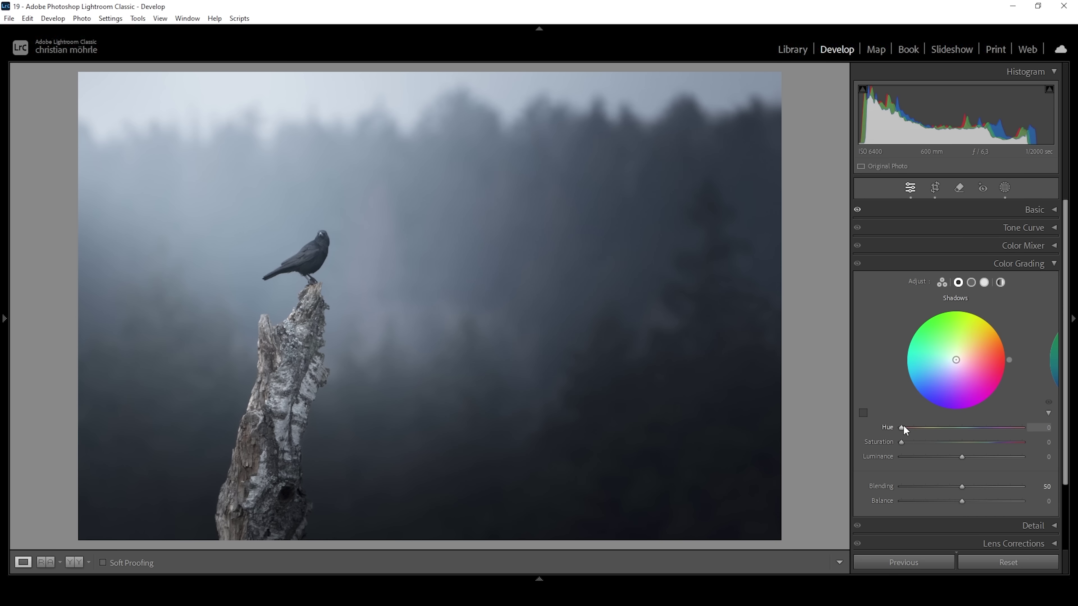
drag(901, 427, 977, 433)
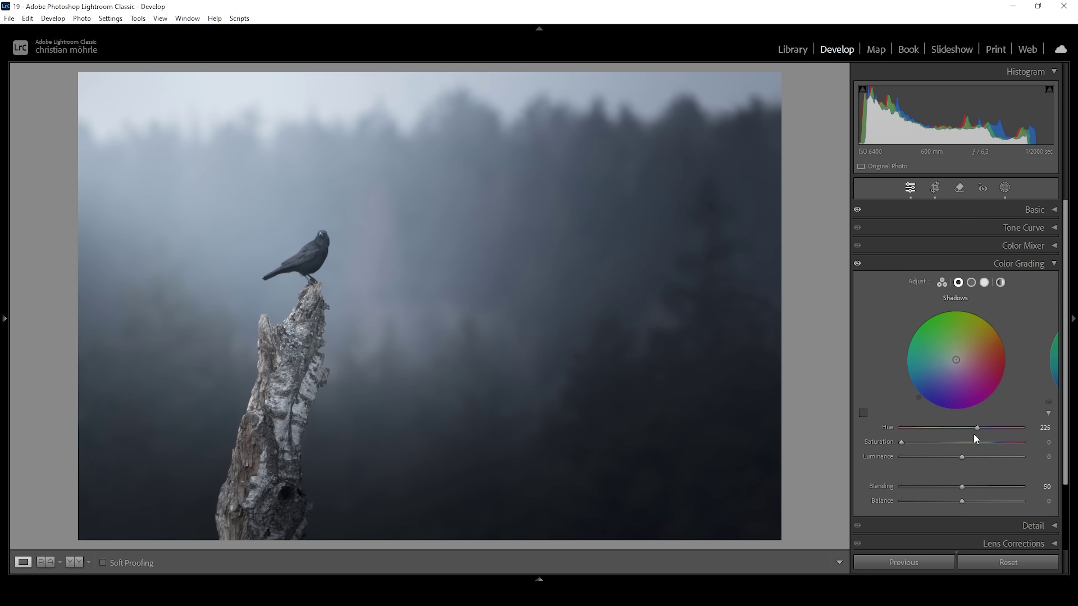
click(903, 441)
drag(904, 441, 906, 442)
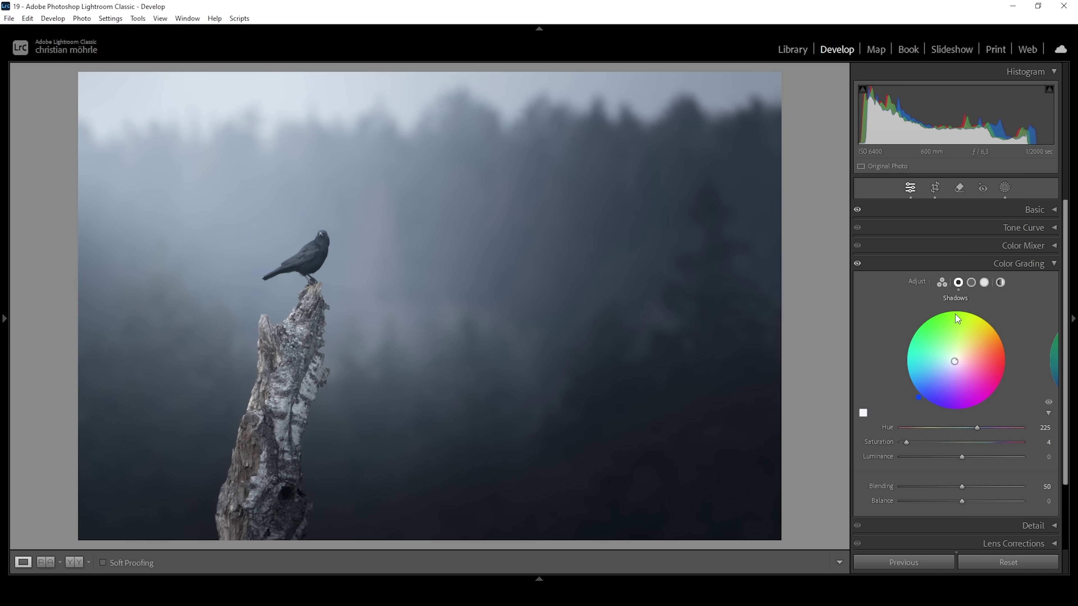
Step: Color-grade the photo's midtones with hue 222 and saturation 9
click(972, 283)
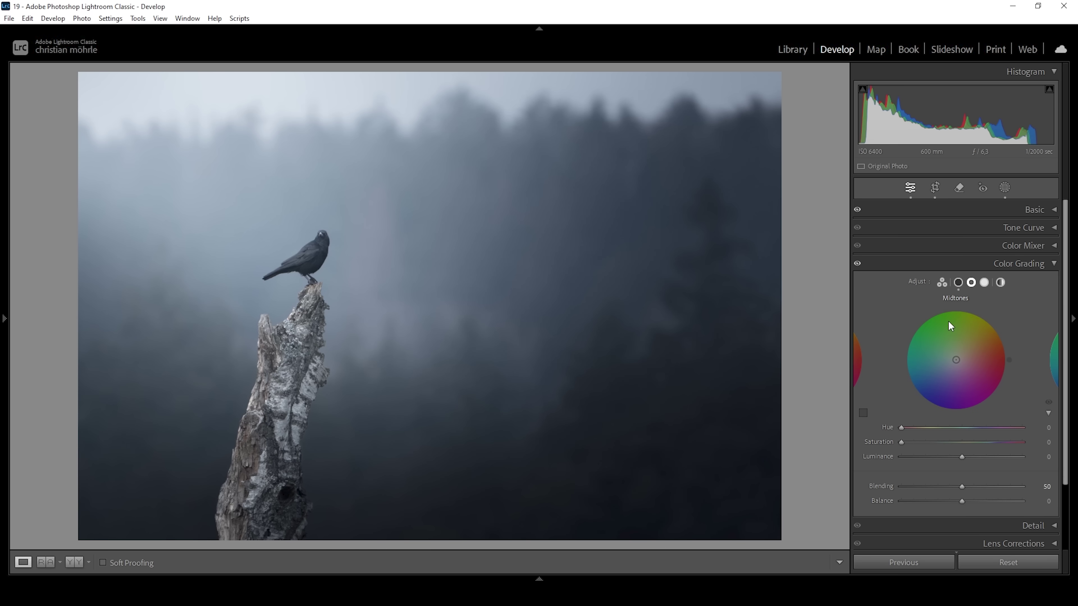
drag(911, 426, 978, 429)
drag(902, 442, 913, 439)
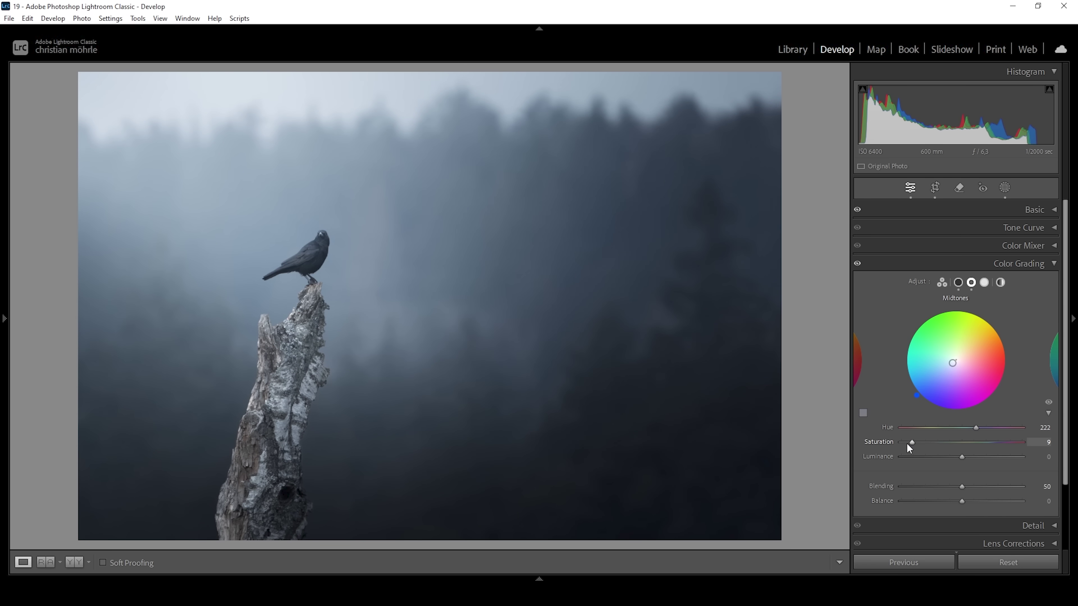
click(1003, 265)
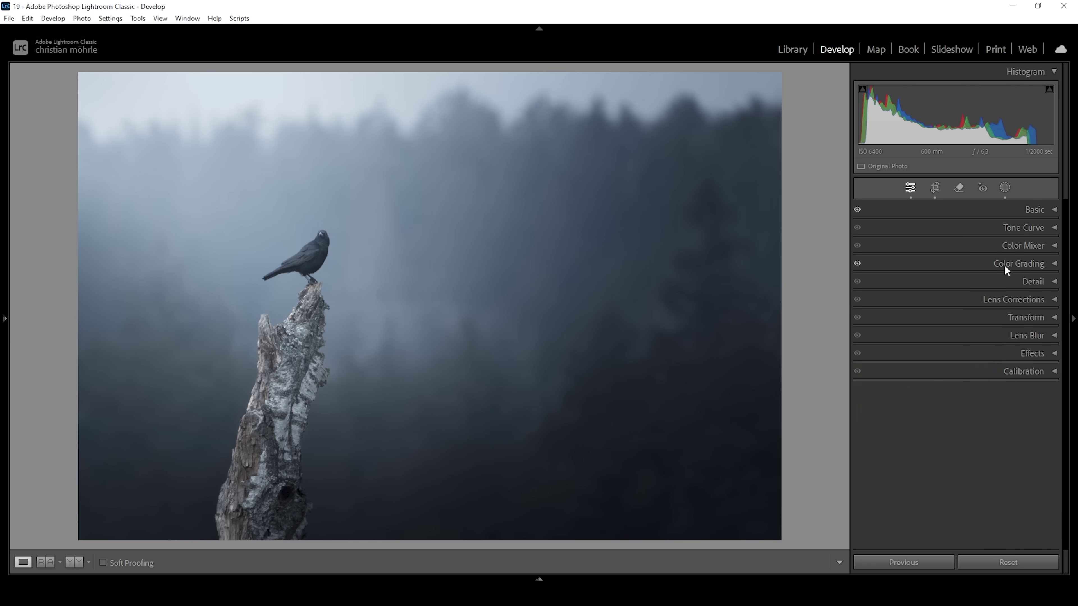
Step: Calibrate the blue primary by shifting its hue toward teal and raising its saturation
click(993, 374)
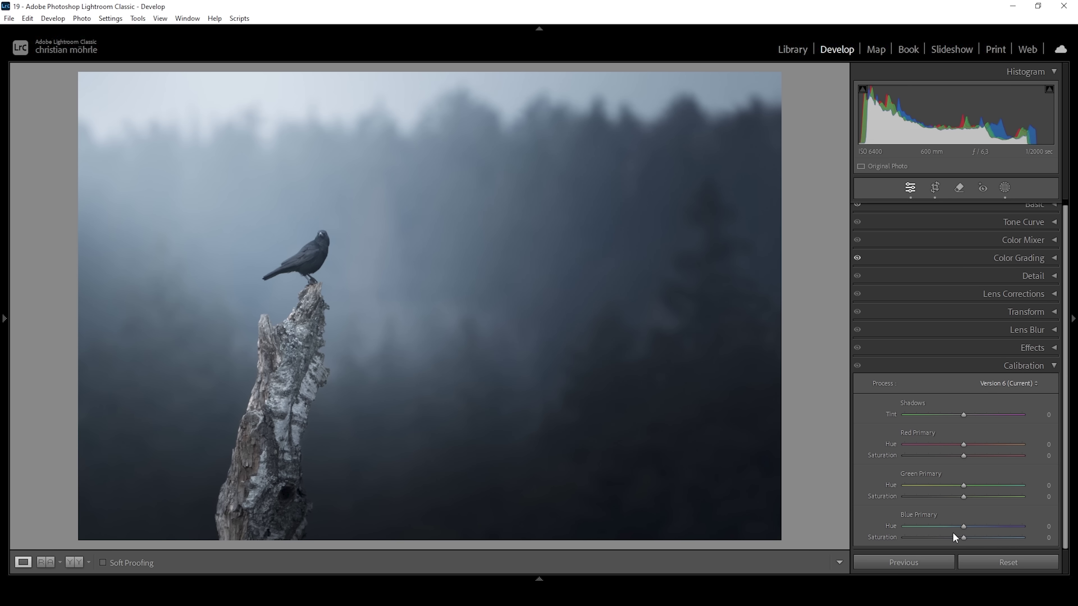
drag(964, 527, 954, 527)
drag(952, 527, 969, 536)
click(996, 370)
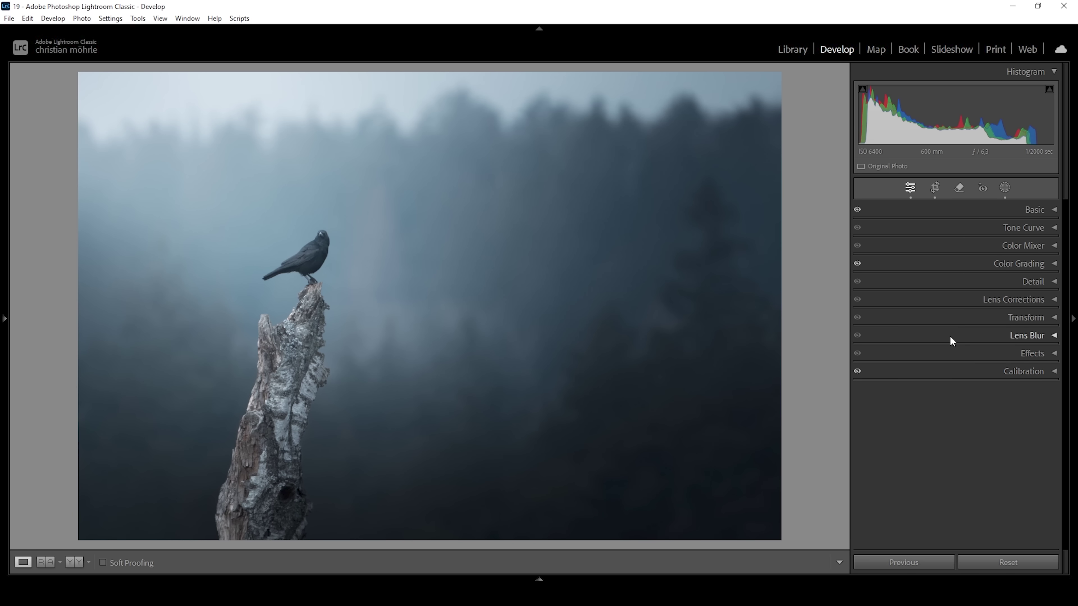
Step: Sharpen the photo with radius 0.5, detail 100, masking 67 and amount 60
click(991, 277)
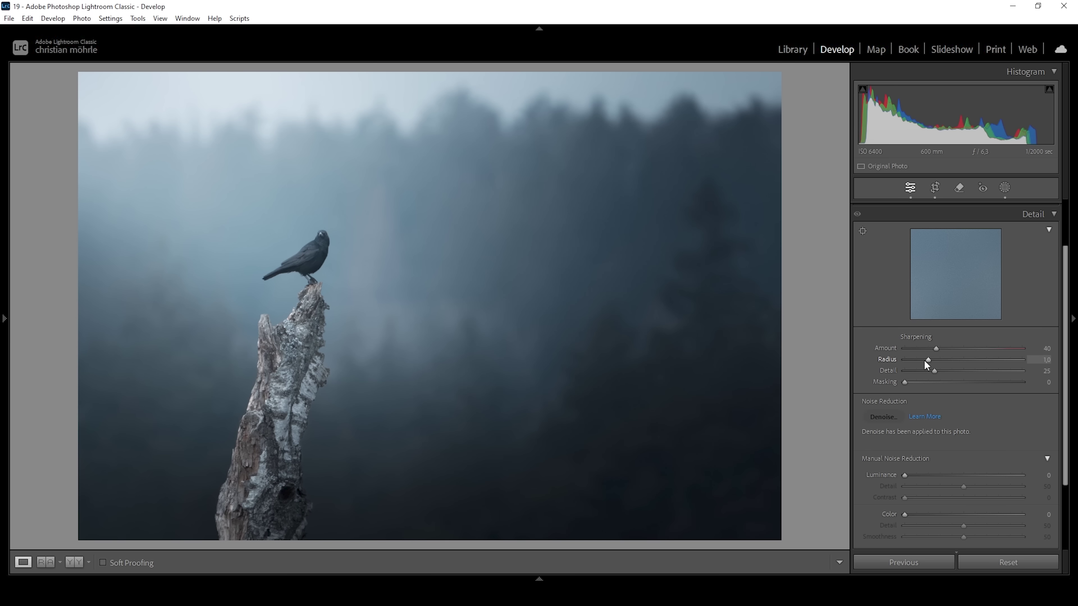
drag(927, 359, 823, 354)
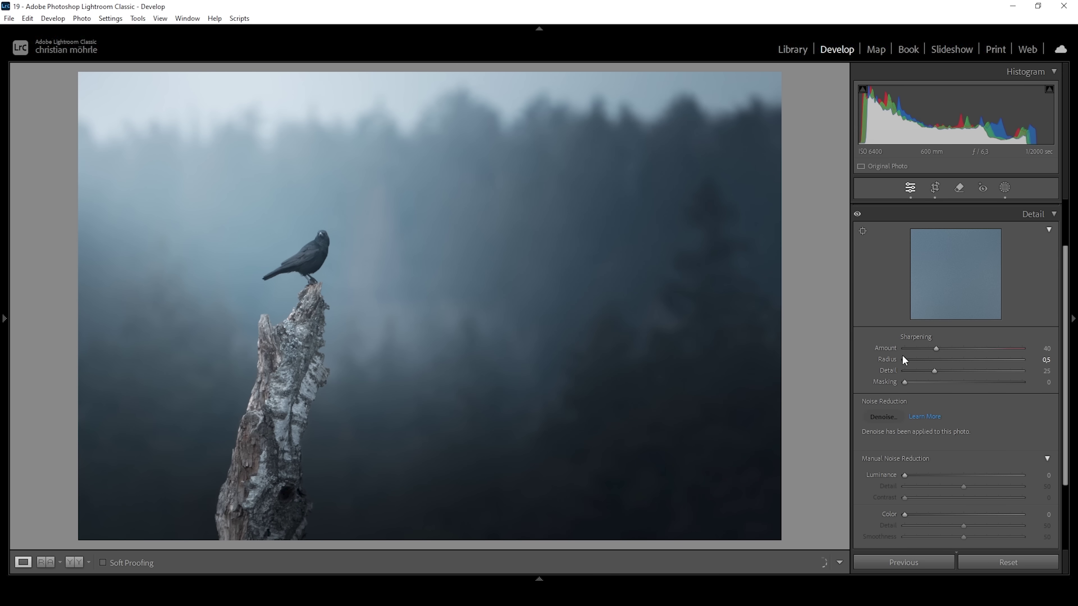
drag(933, 372, 977, 380)
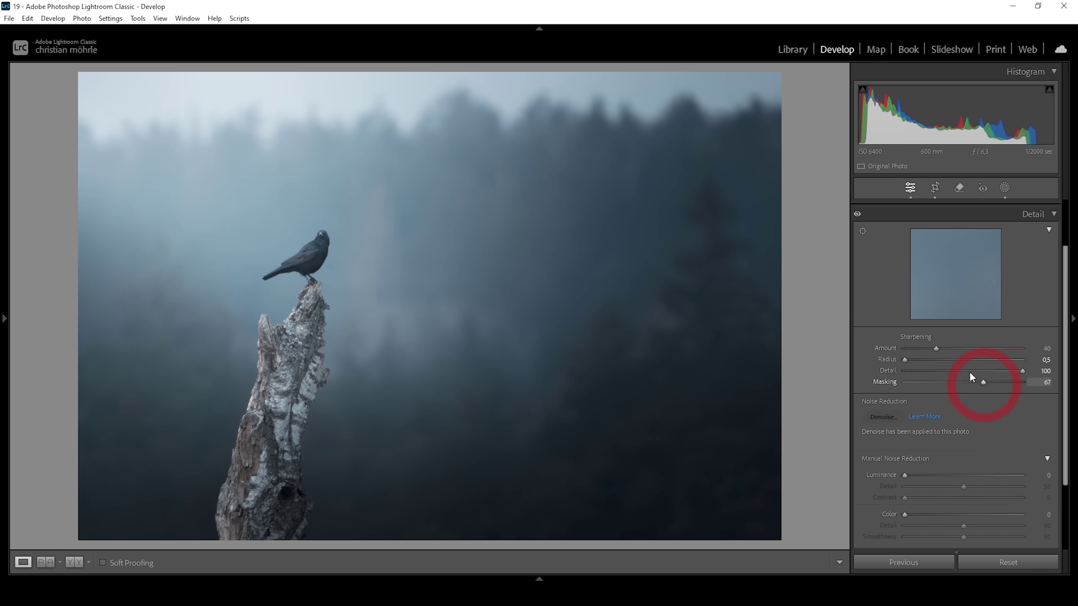
drag(937, 348, 952, 349)
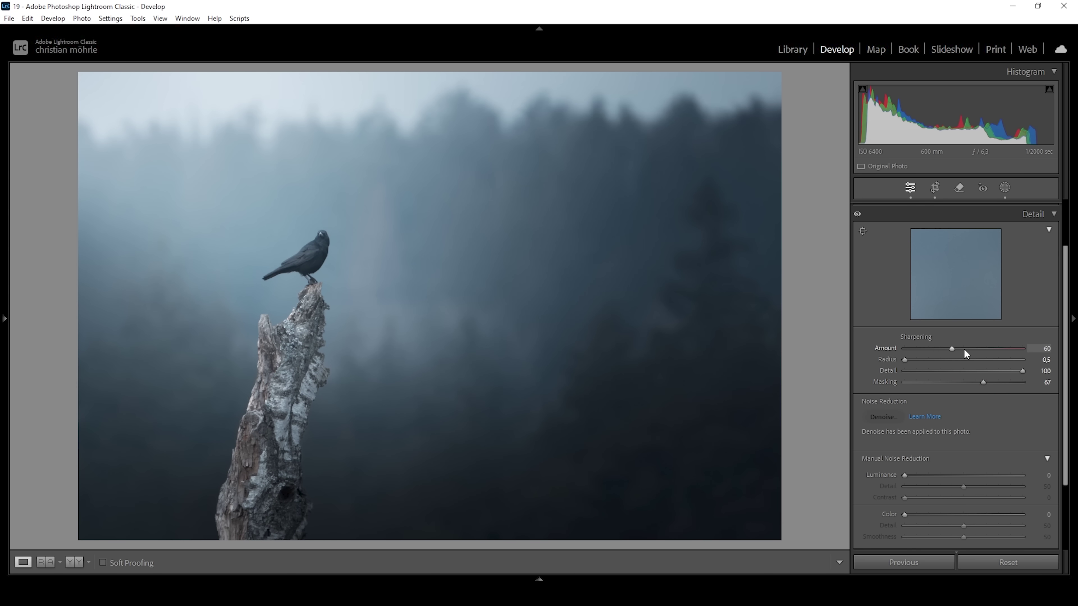